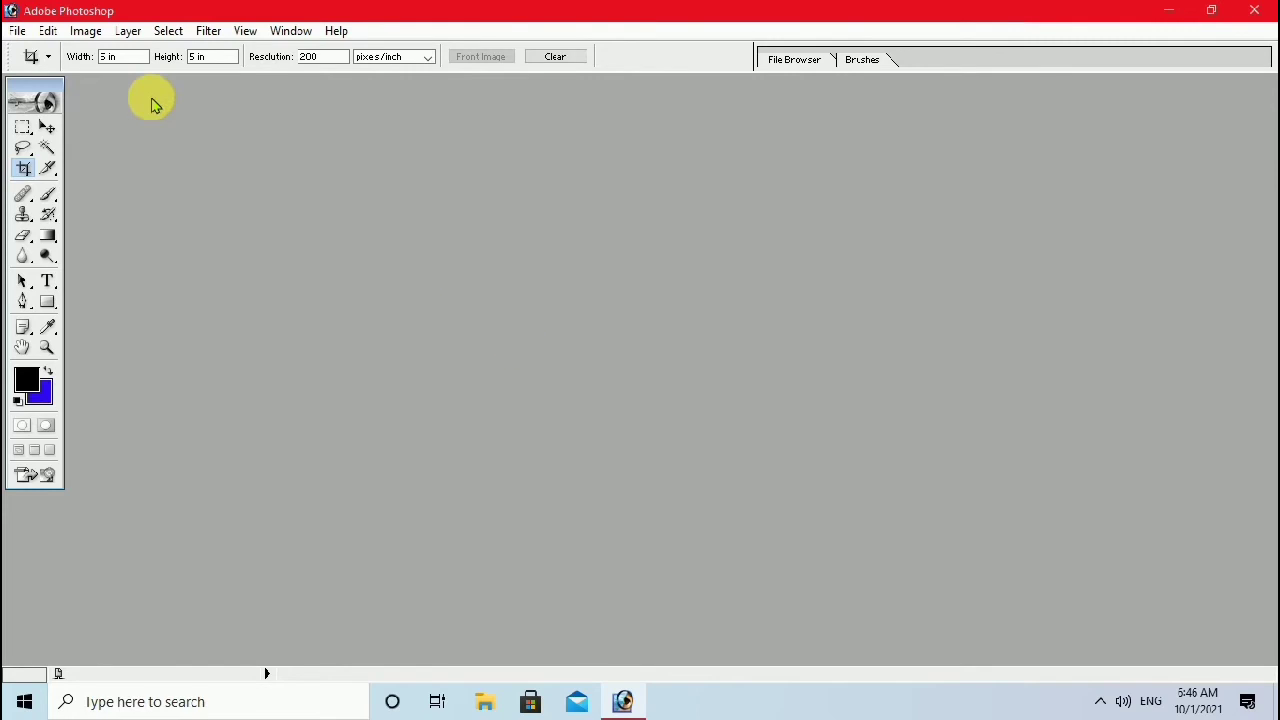
Step: Open the signature photo sik.jpg from the Desktop folder
click(19, 35)
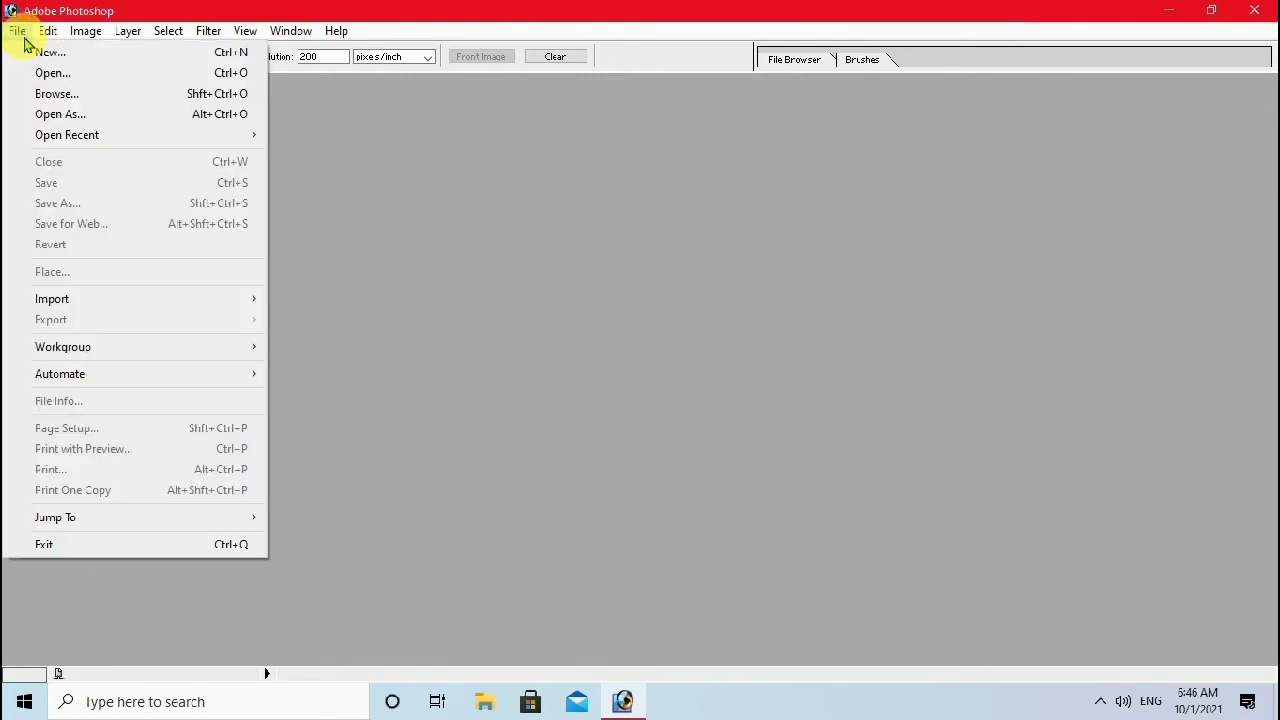
click(52, 73)
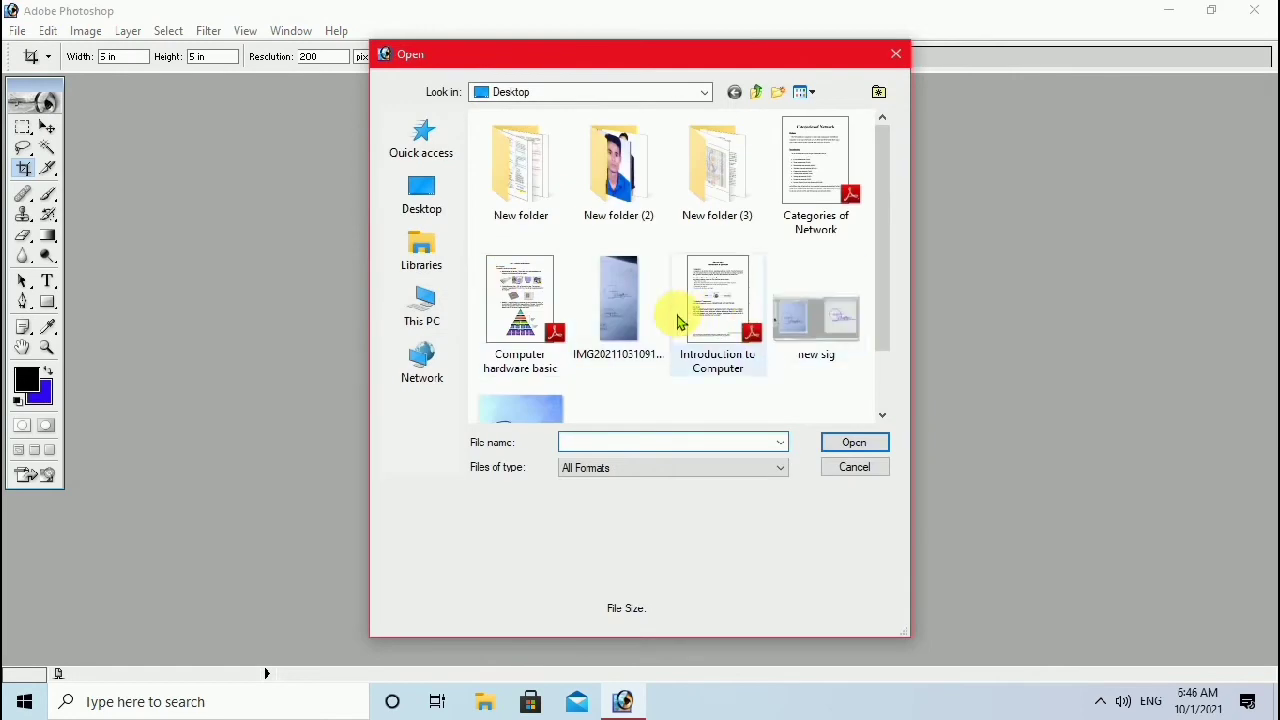
scroll(677, 314, down, 2)
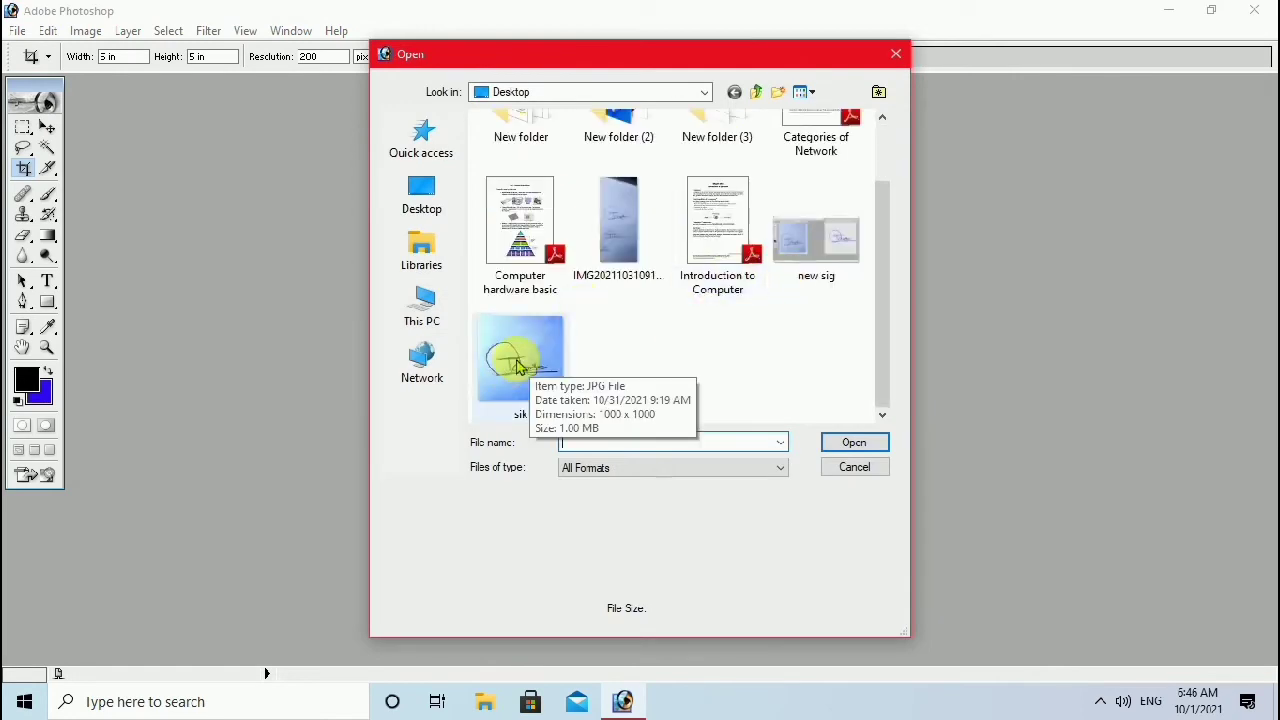
click(518, 366)
click(855, 443)
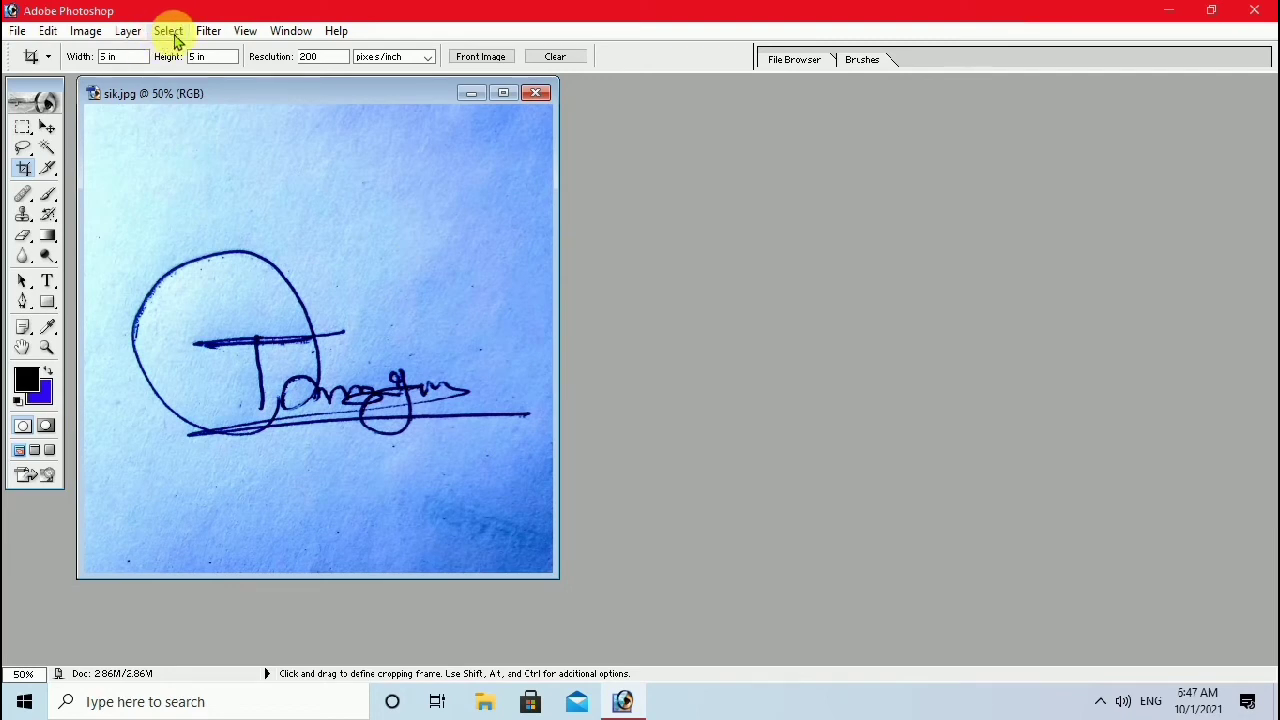
Step: Select the dark signature strokes with Color Range set to Shadows and Grayscale preview
click(170, 31)
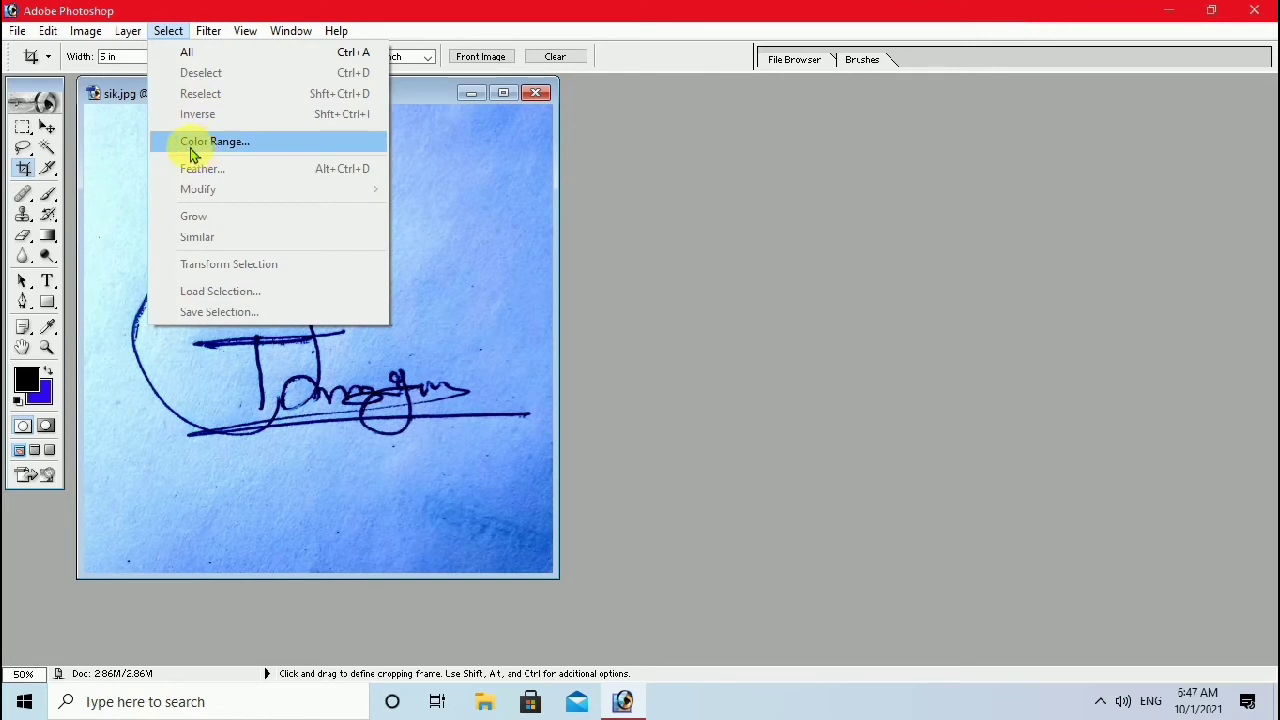
click(216, 143)
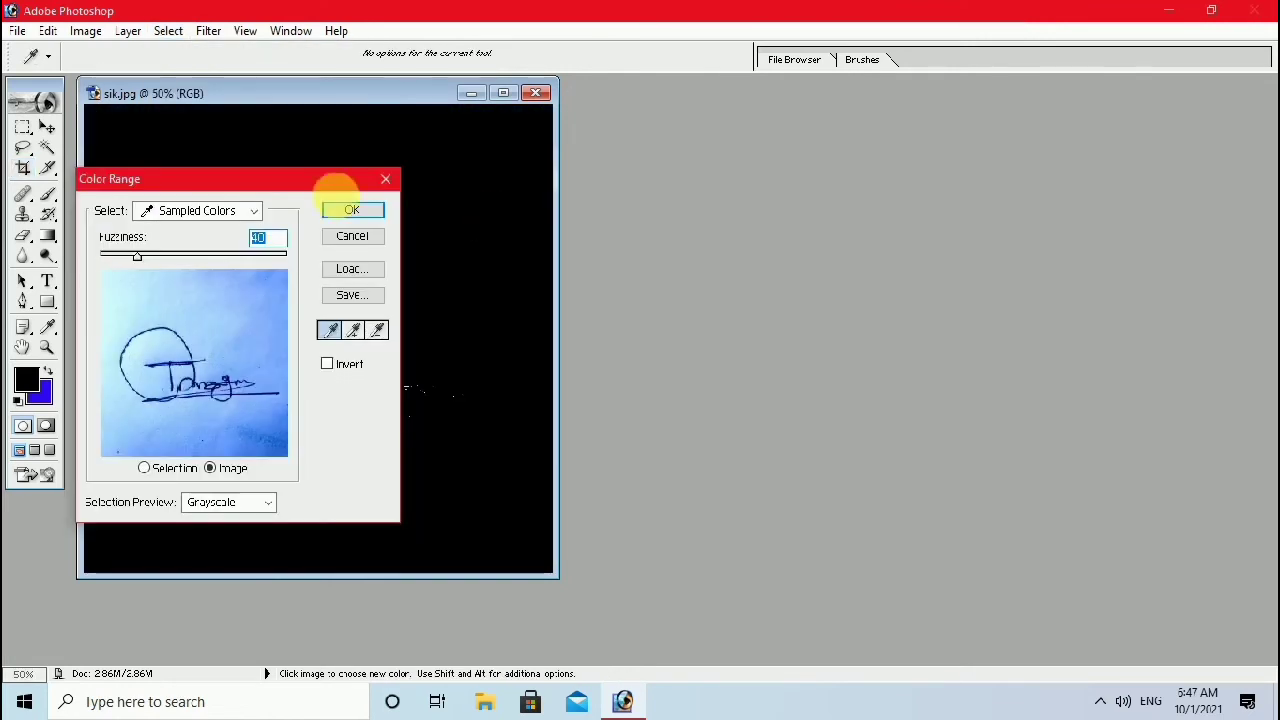
drag(330, 180, 715, 168)
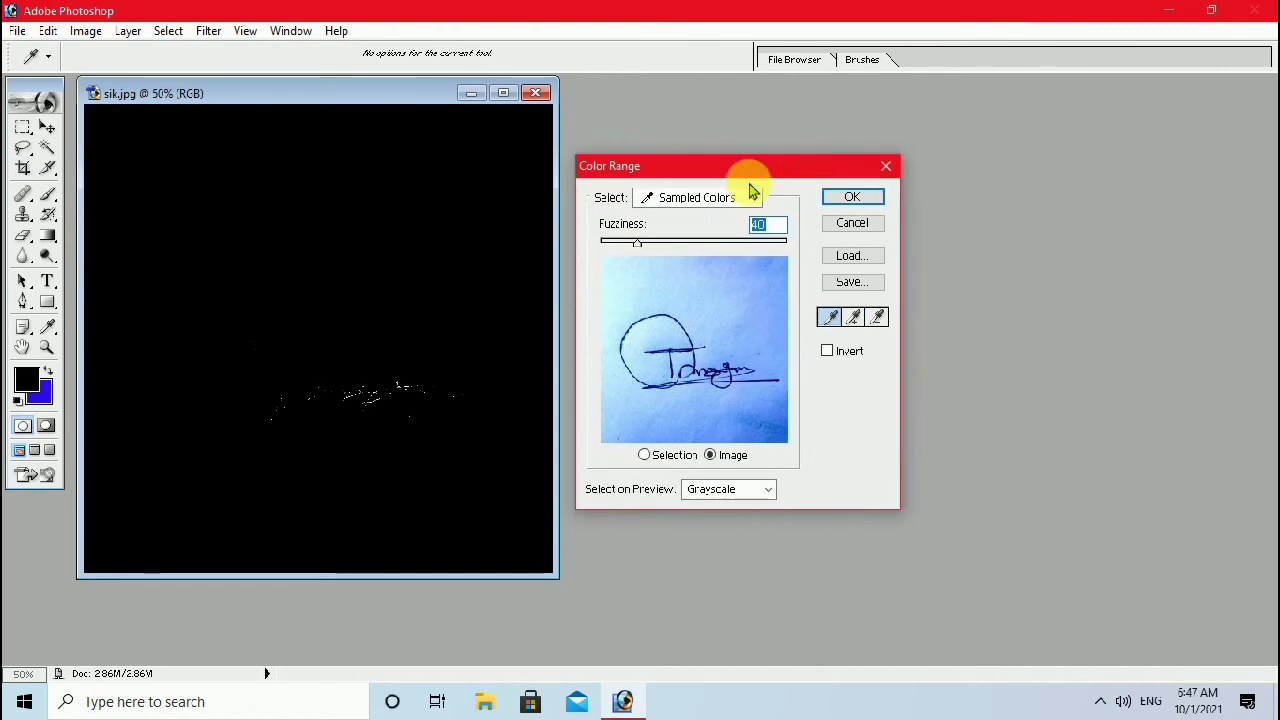
click(745, 199)
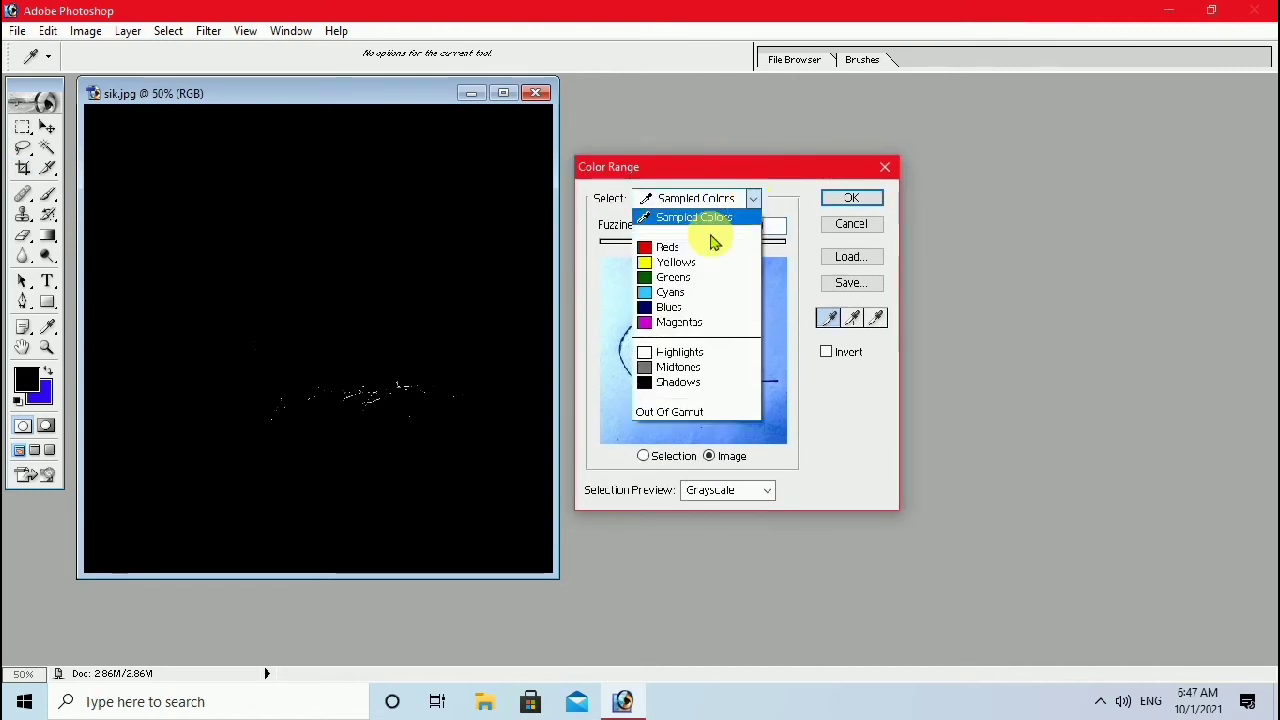
click(688, 384)
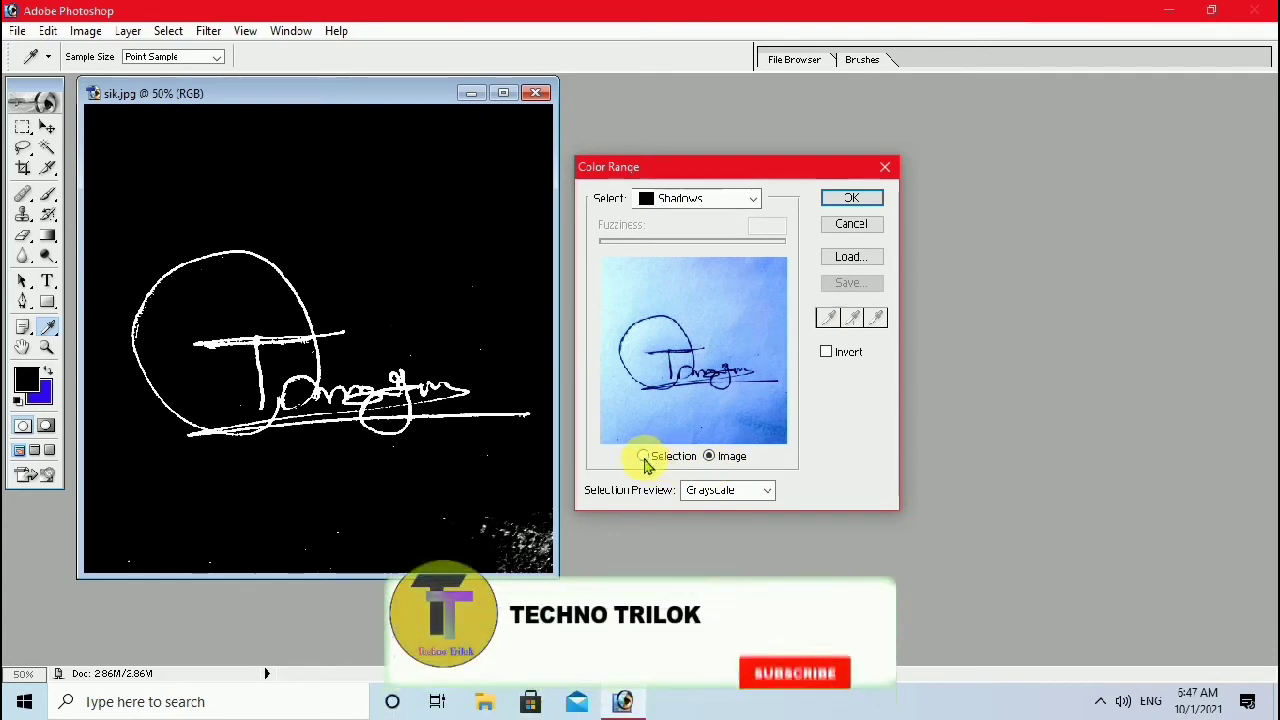
click(709, 457)
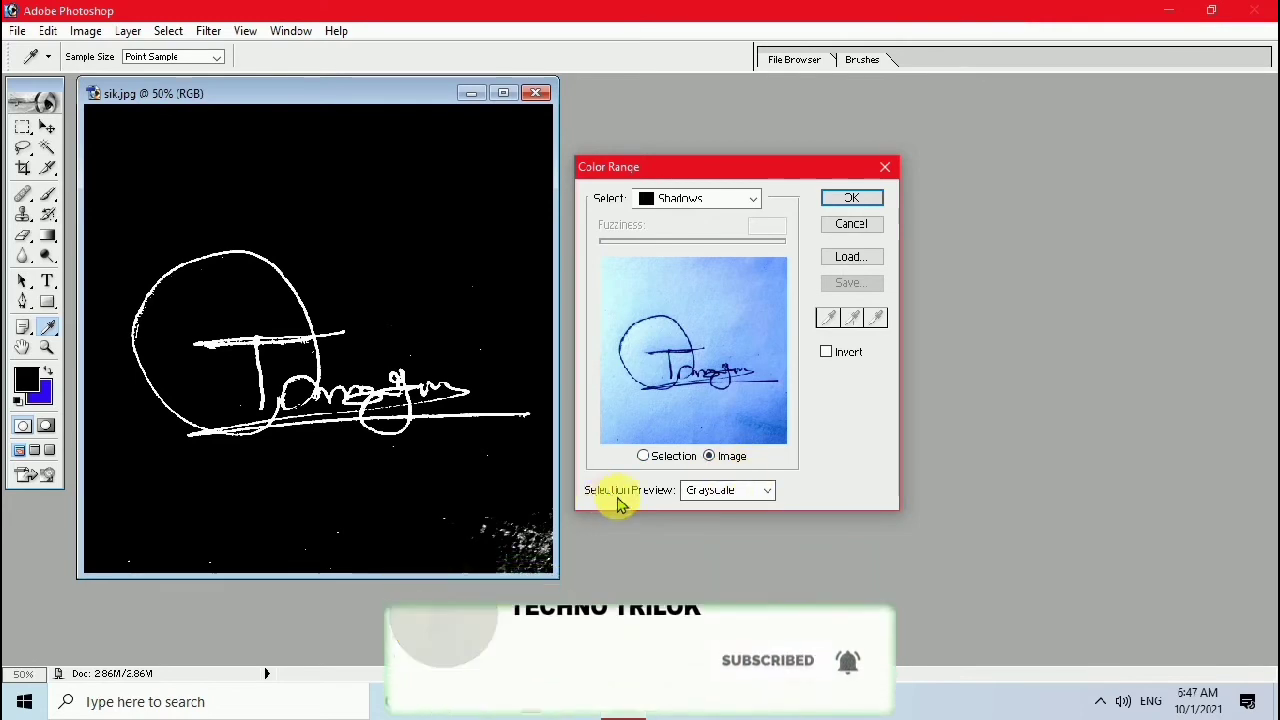
click(768, 491)
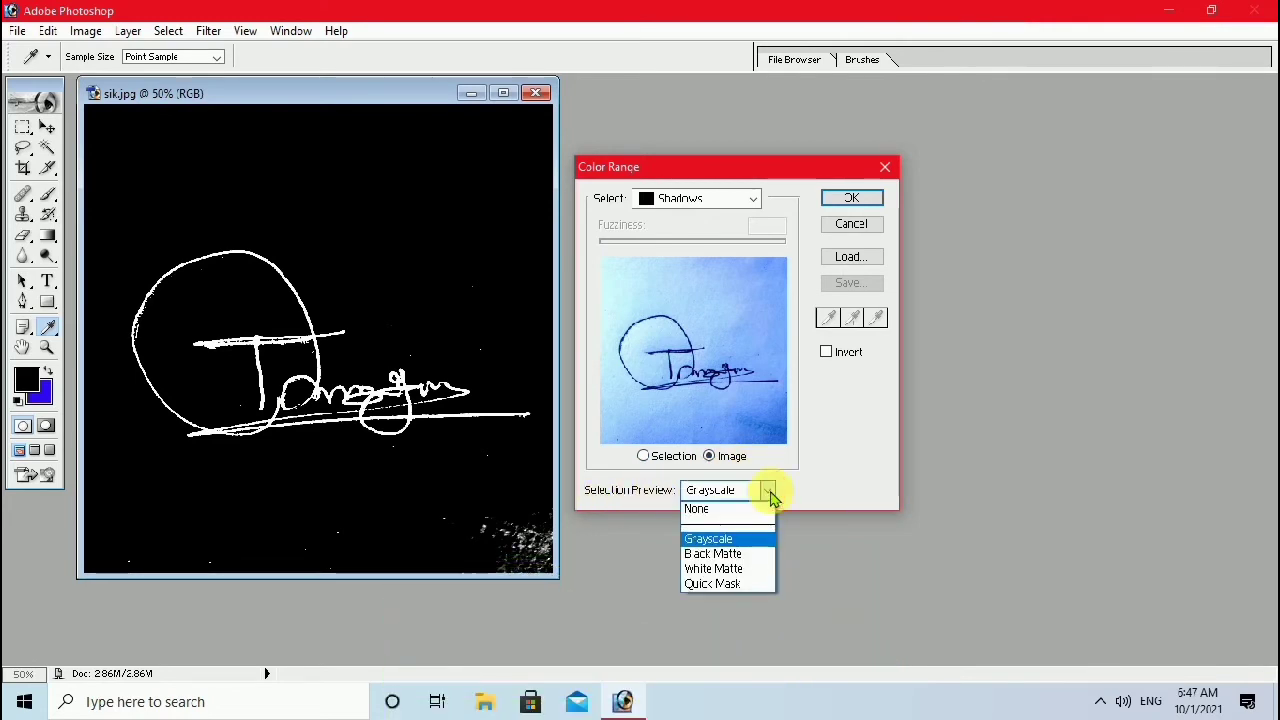
click(712, 541)
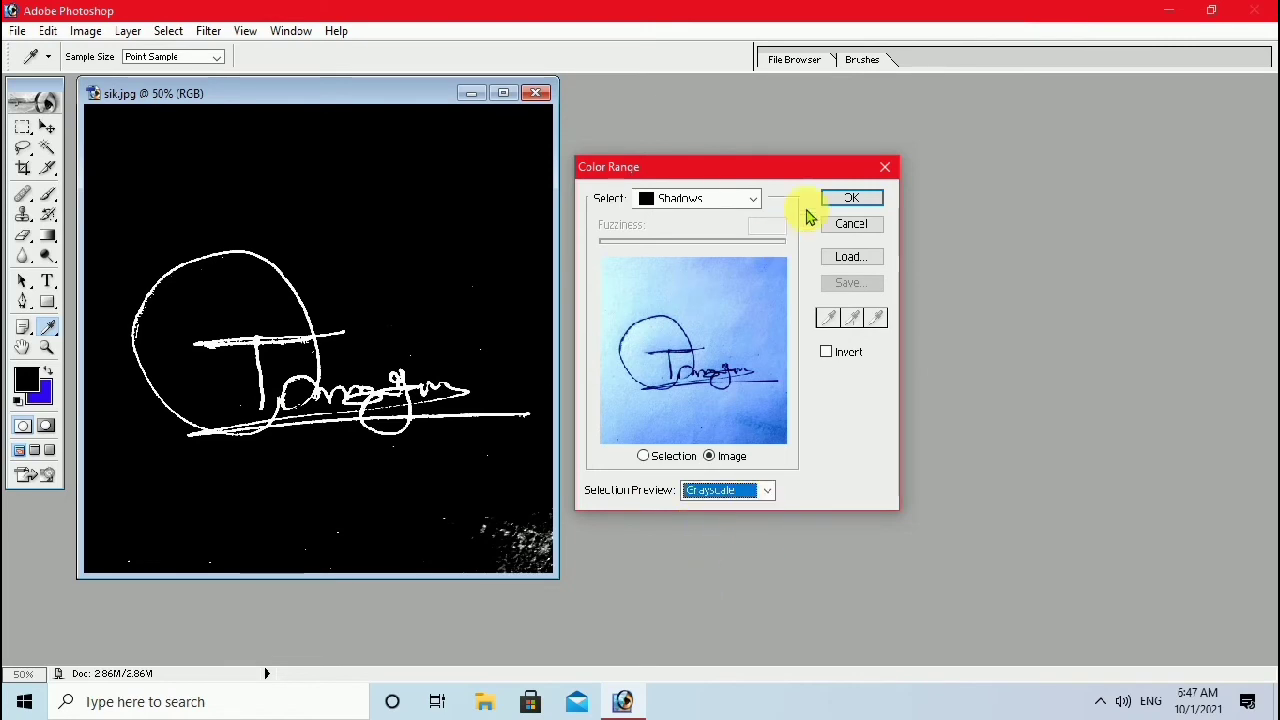
click(840, 203)
key(c)
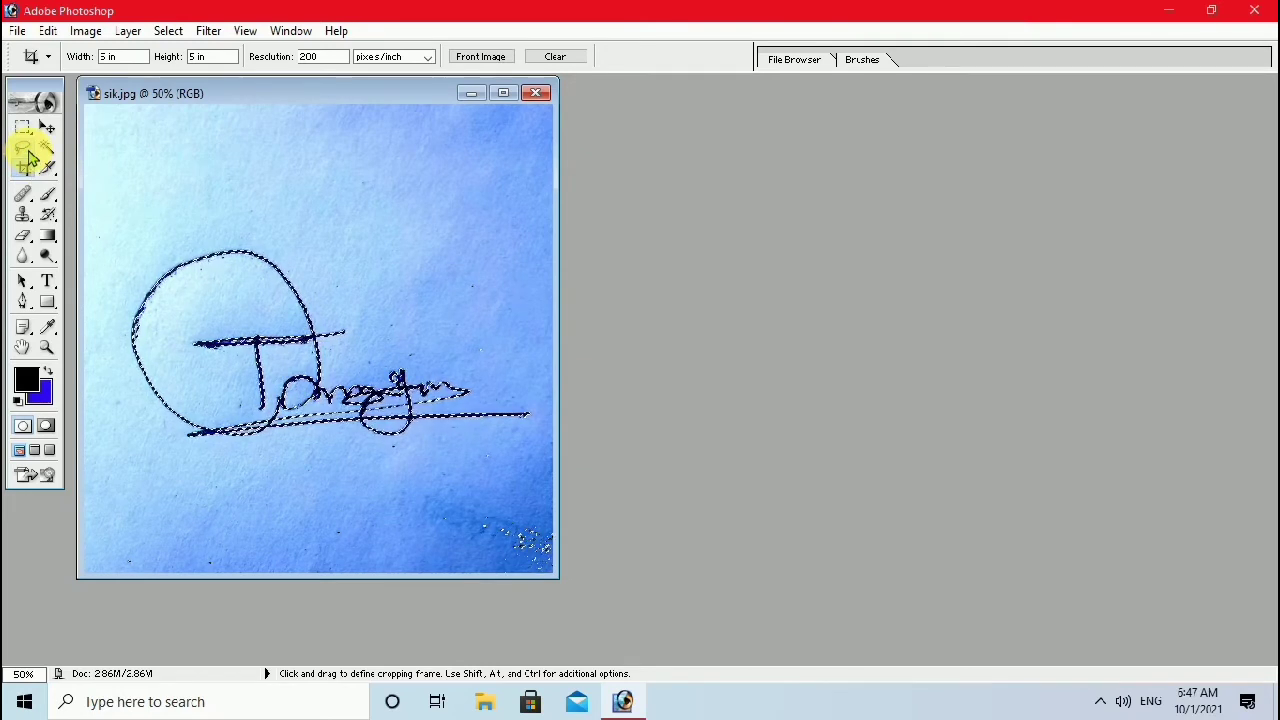
Step: Subtract the stray specks along the bottom edge from the selection using the Lasso
click(28, 150)
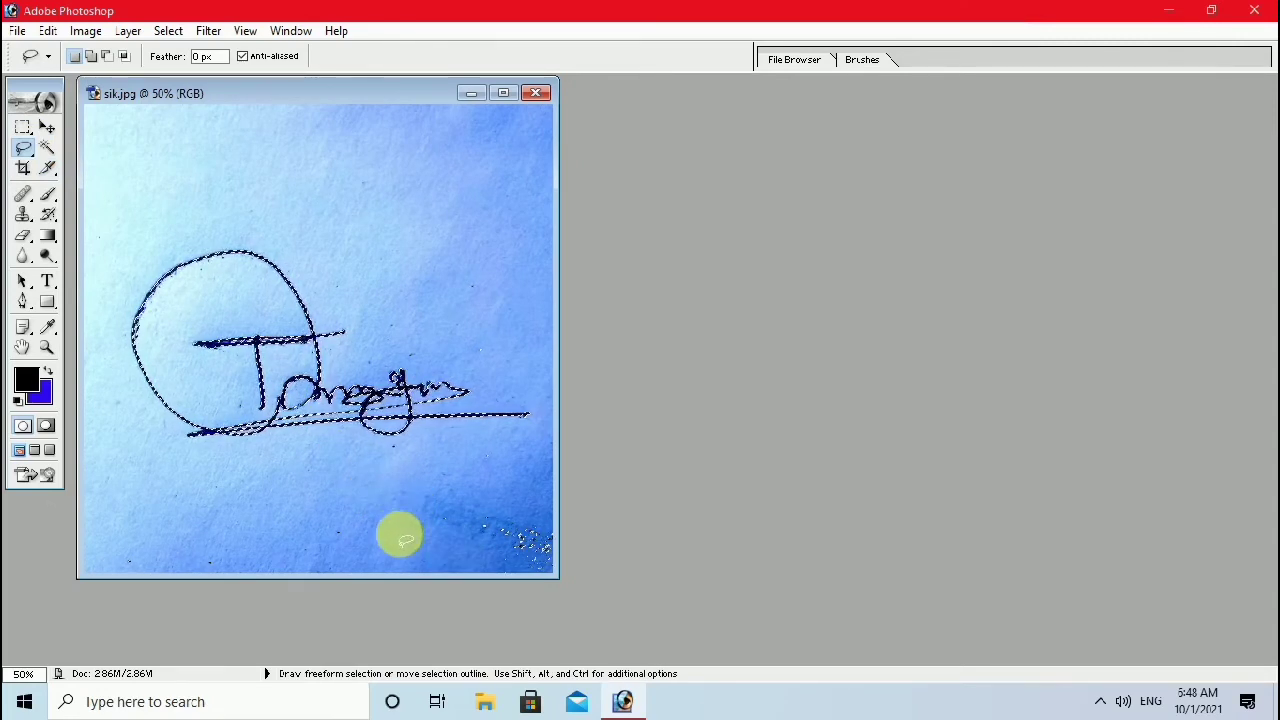
mouse_move(394, 525)
mouse_down()
mouse_move(503, 450)
mouse_move(488, 587)
mouse_move(390, 519)
mouse_up()
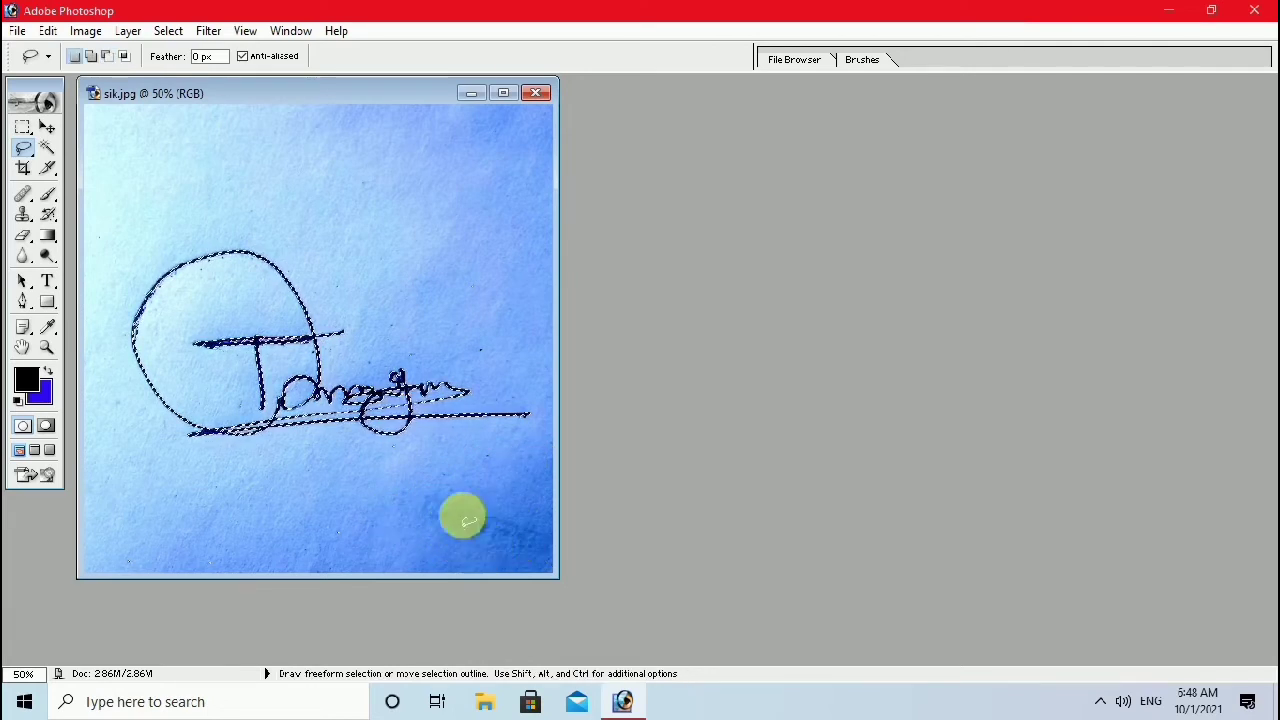
drag(88, 512, 368, 548)
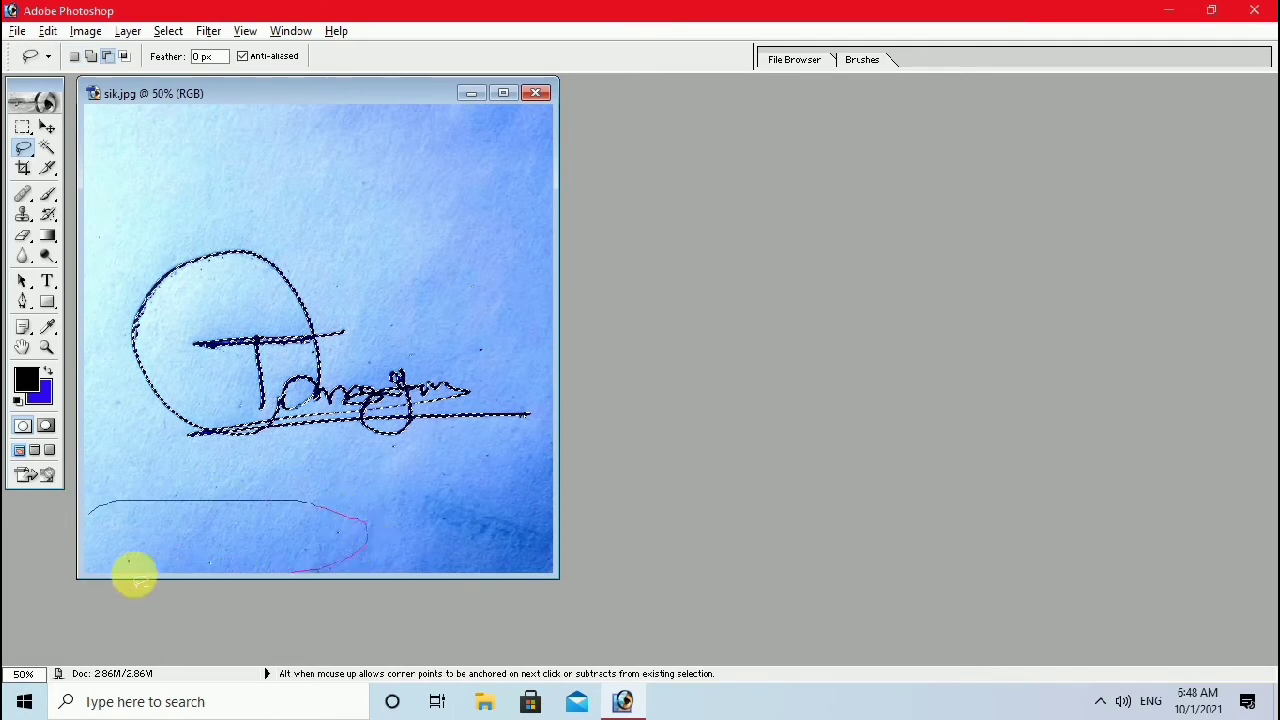
drag(368, 548, 100, 518)
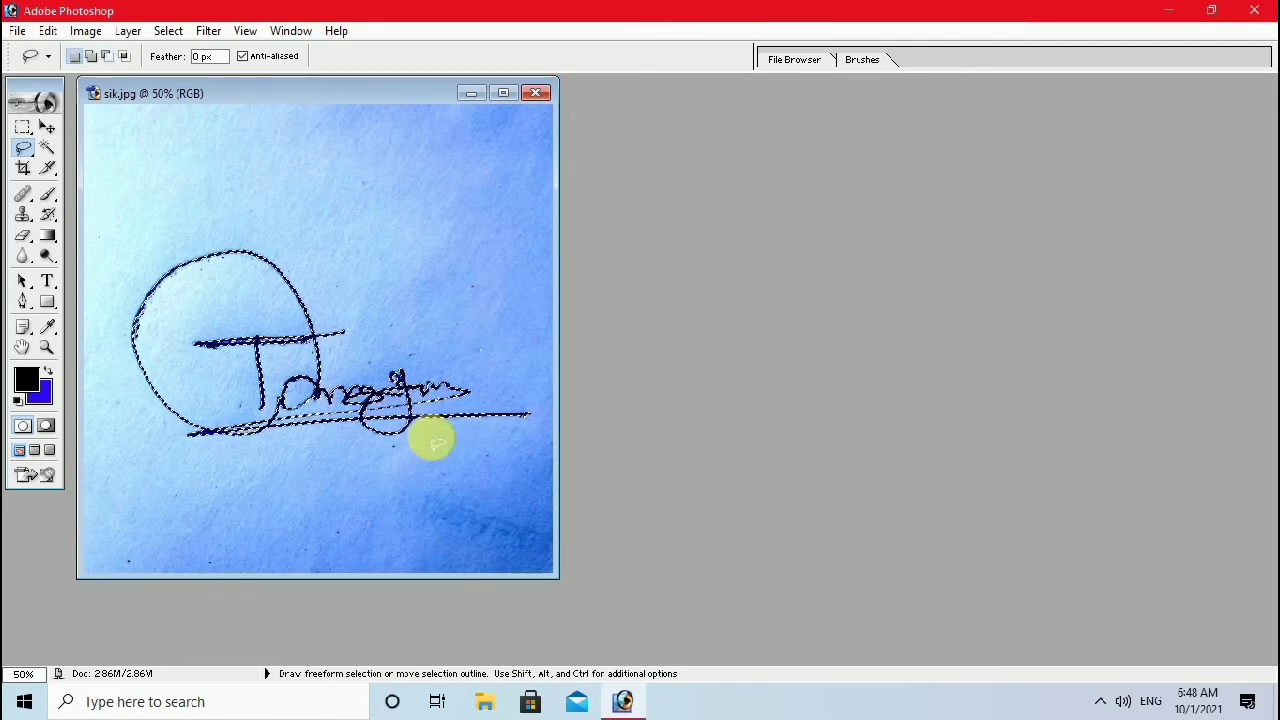
click(397, 293)
mouse_move(397, 293)
mouse_down()
mouse_move(398, 308)
mouse_move(397, 296)
mouse_up()
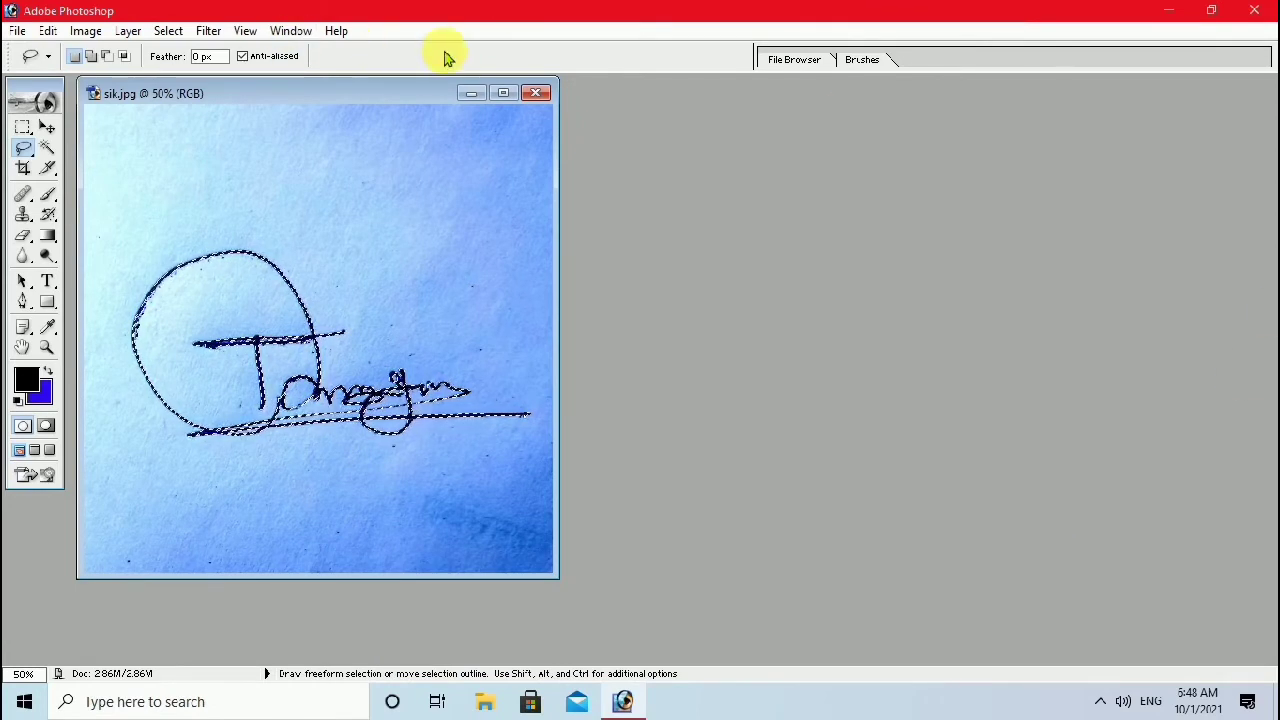
Step: Show the Layers panel and add a Solid Color fill layer over the signature selection
click(290, 31)
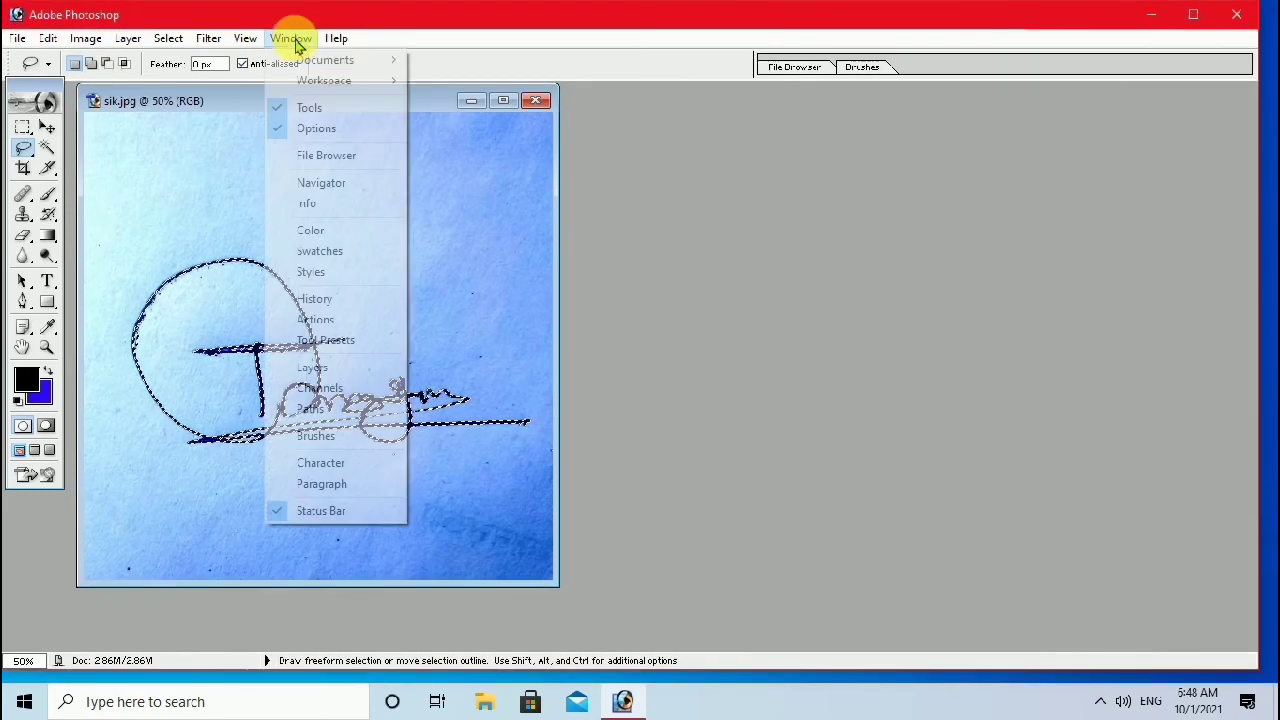
click(345, 371)
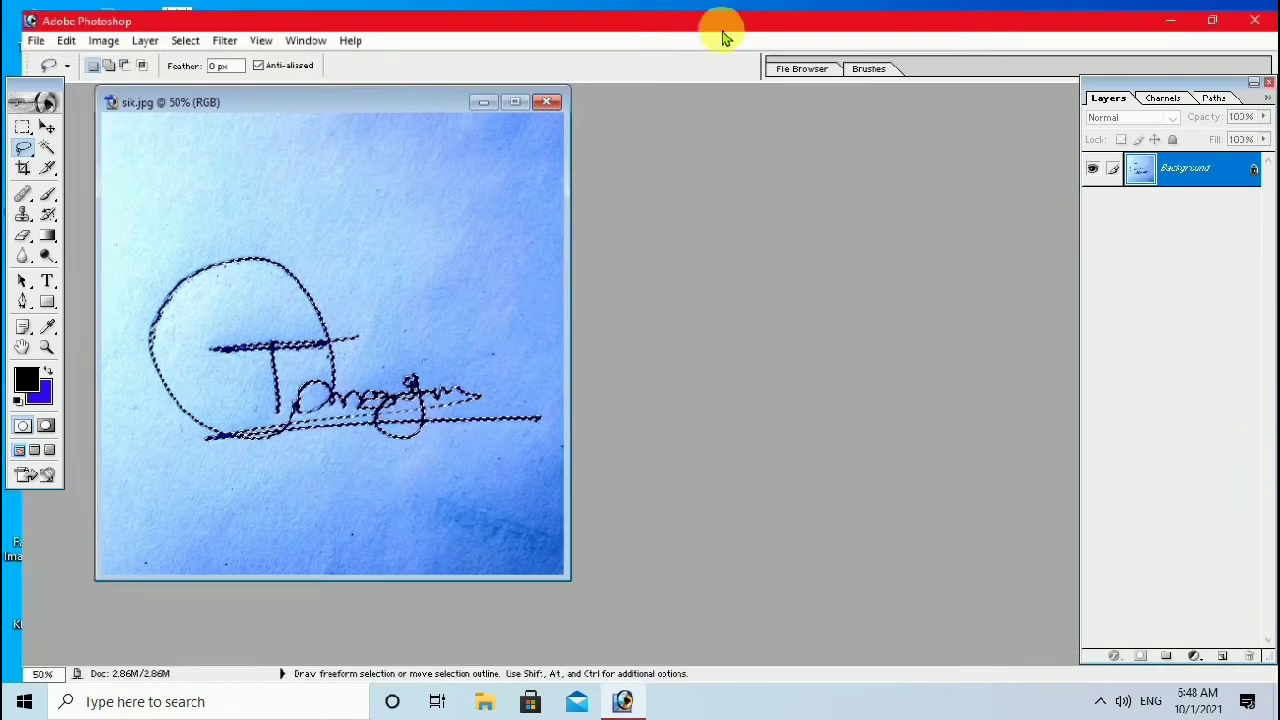
click(1193, 14)
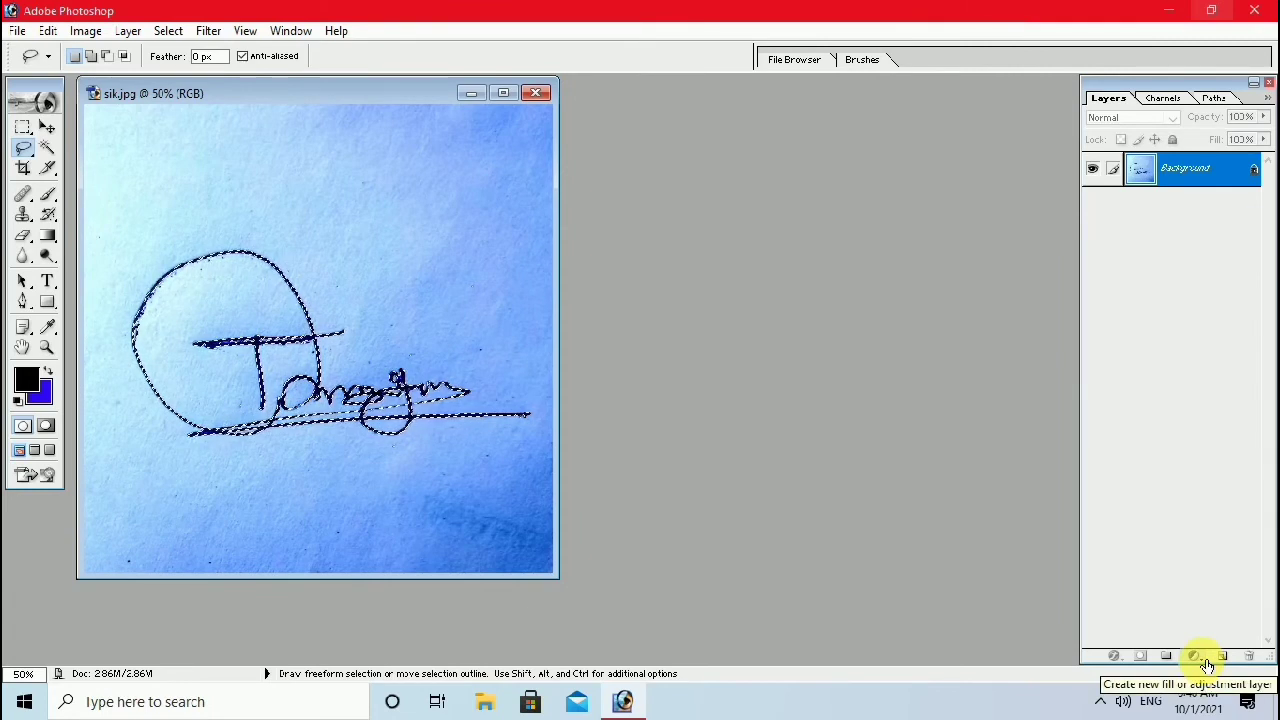
click(1201, 660)
click(1163, 366)
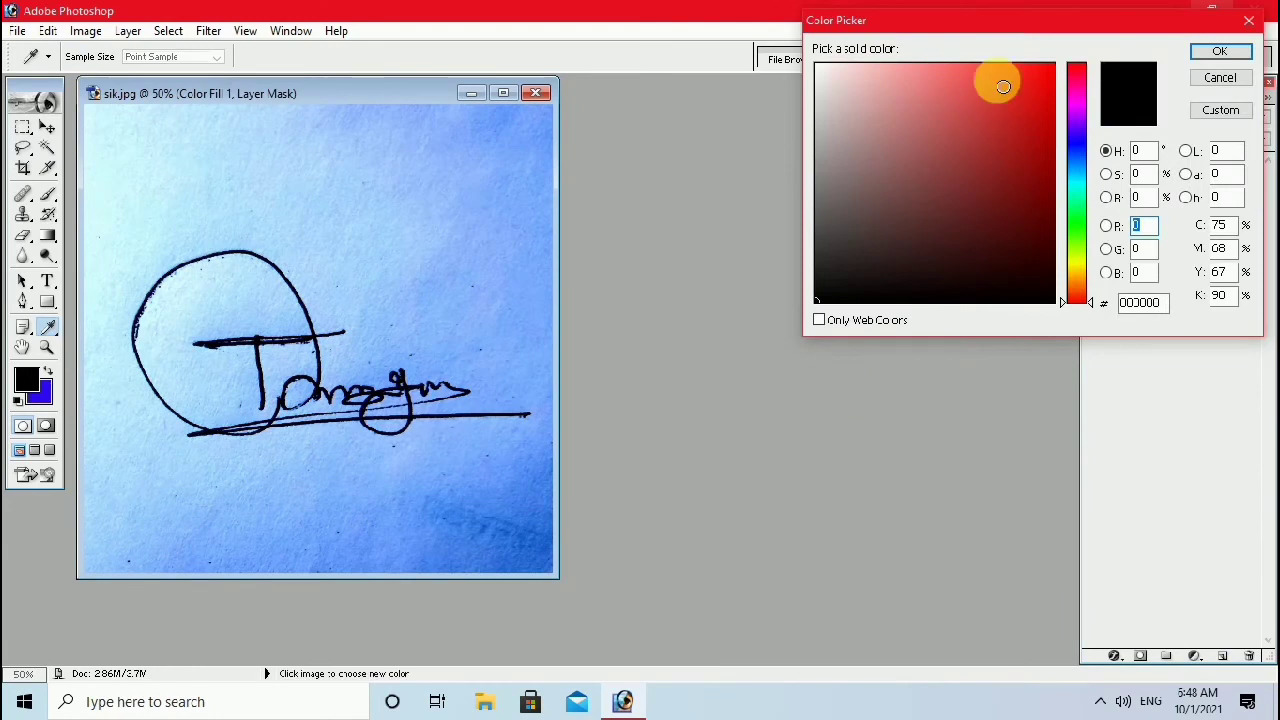
drag(1014, 33, 820, 131)
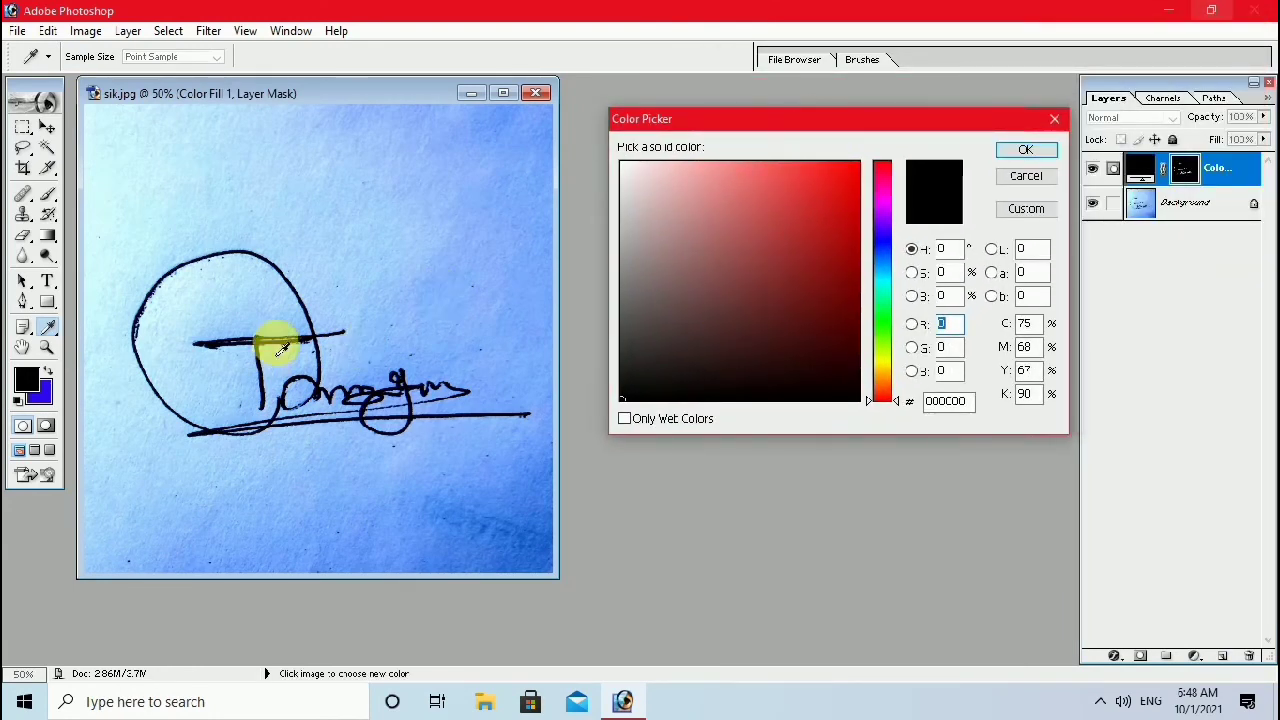
Step: Try several fill colours, then settle on vivid deep blue 0819FA
click(837, 165)
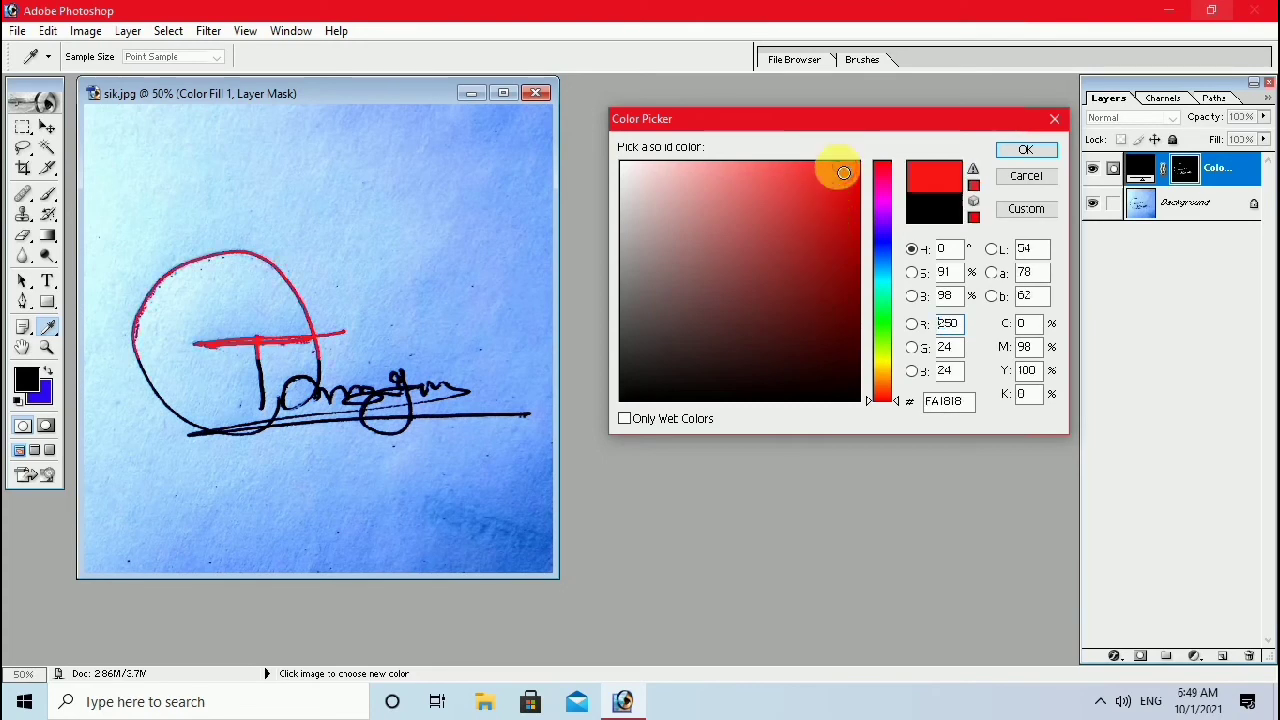
click(642, 396)
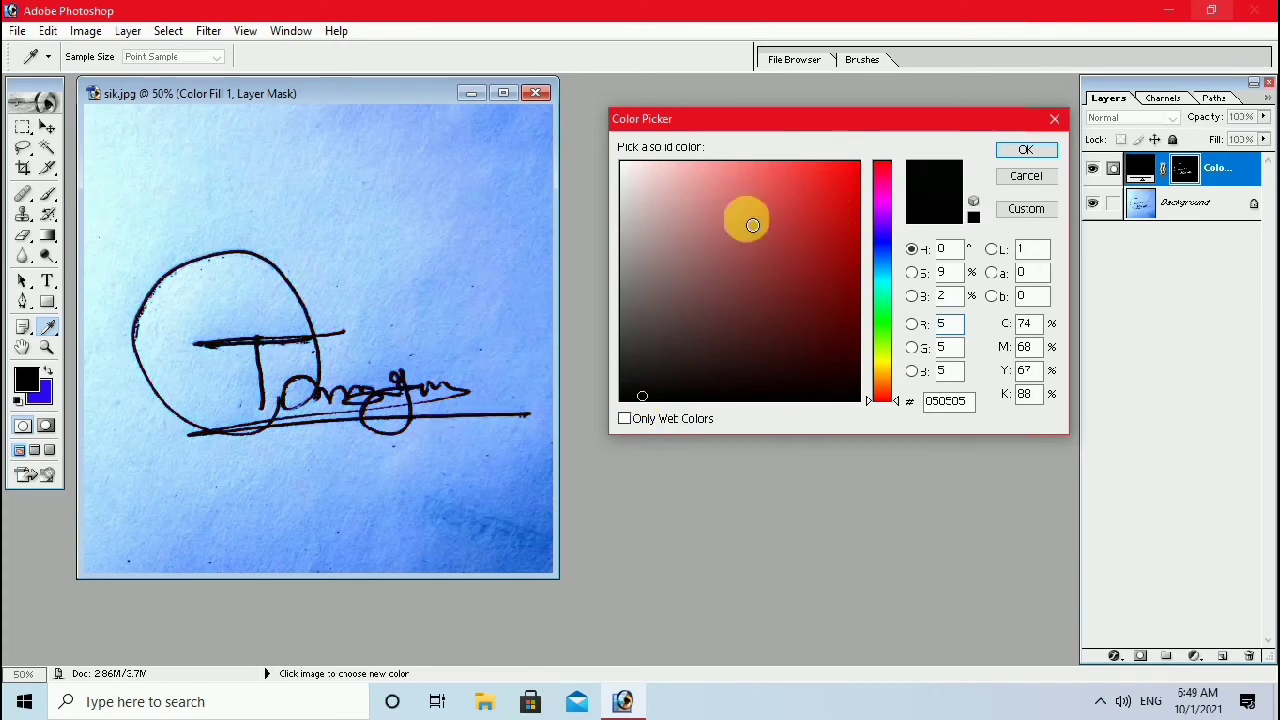
click(625, 169)
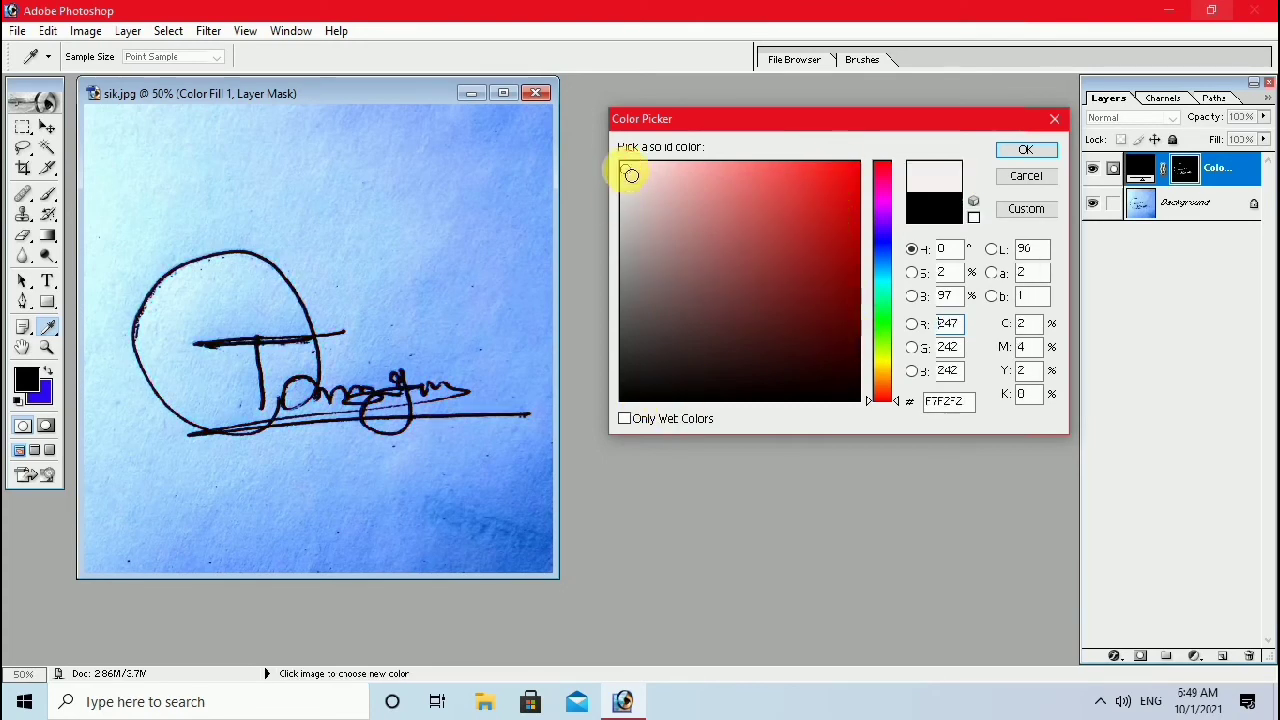
mouse_move(880, 295)
mouse_down()
mouse_move(880, 244)
mouse_move(843, 291)
mouse_up()
click(824, 232)
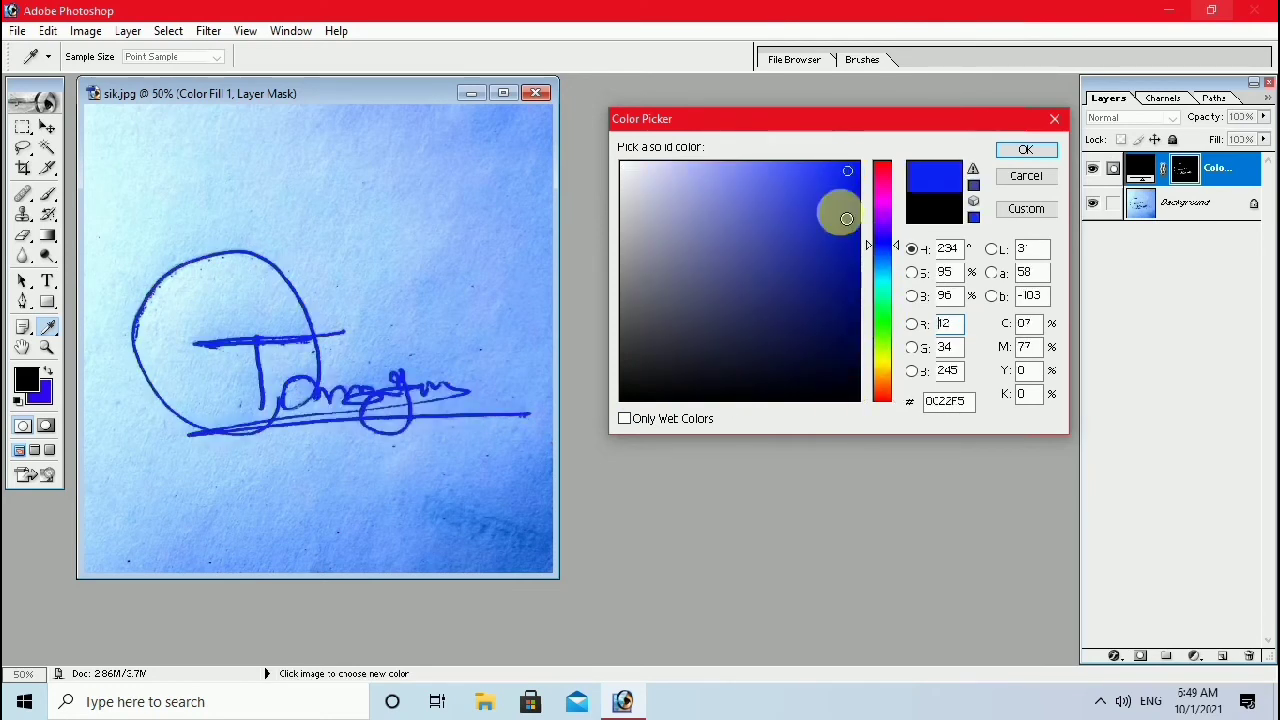
drag(899, 372, 880, 326)
drag(837, 206, 742, 218)
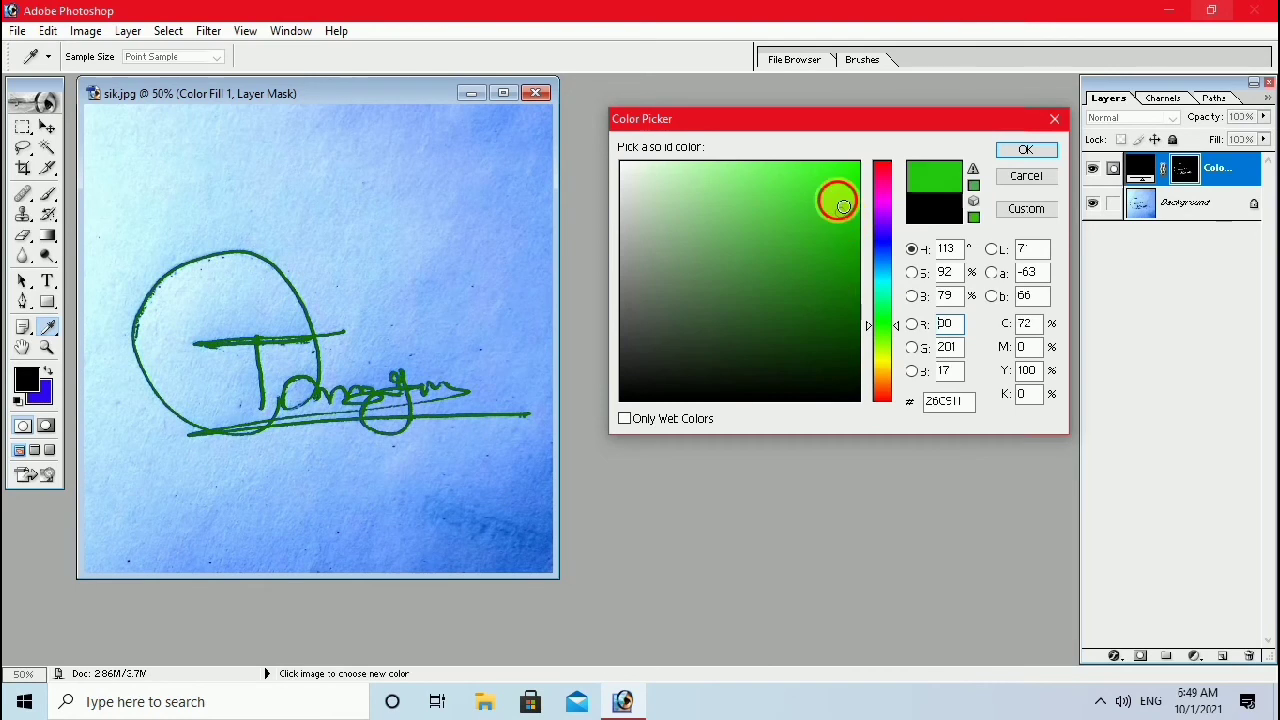
click(736, 211)
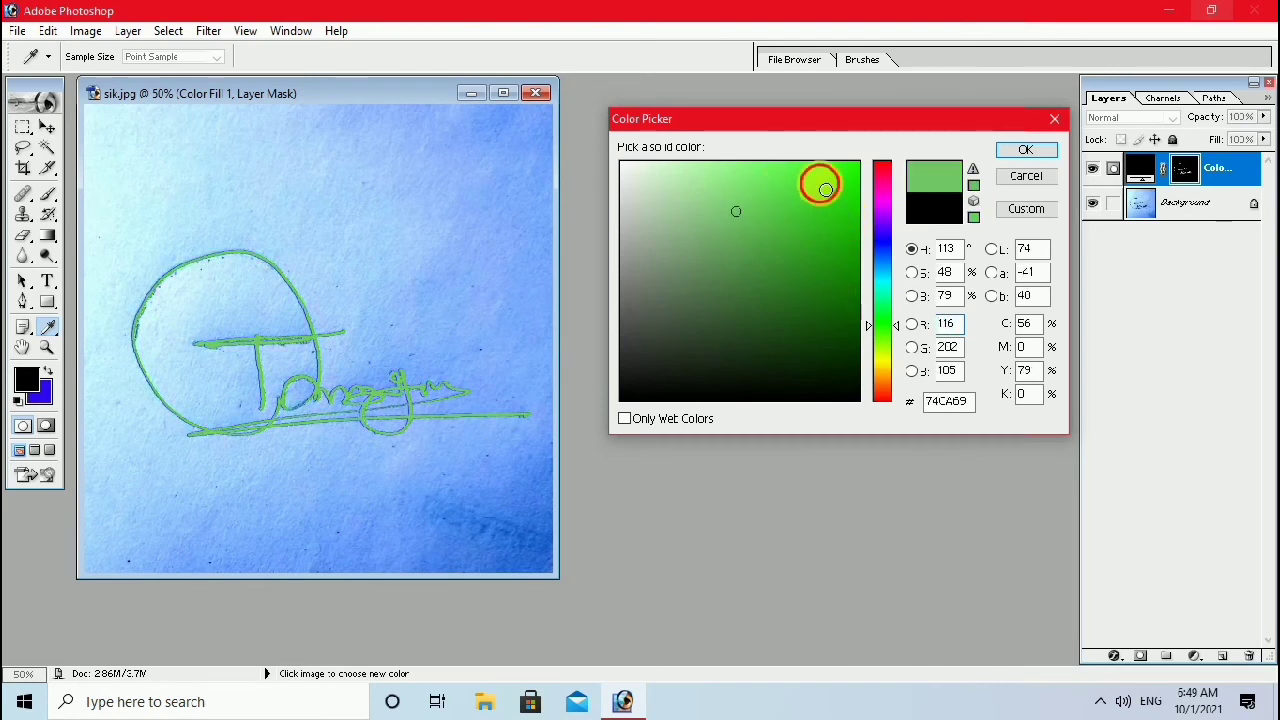
click(820, 184)
click(882, 245)
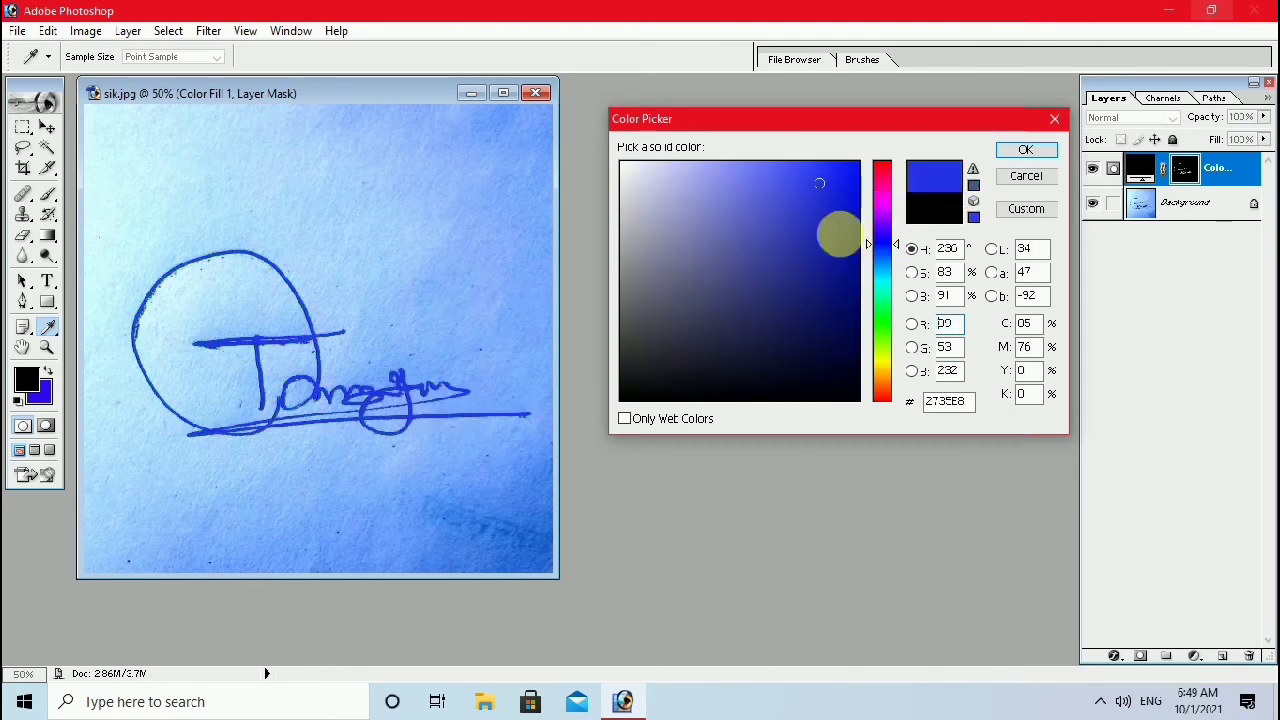
click(853, 168)
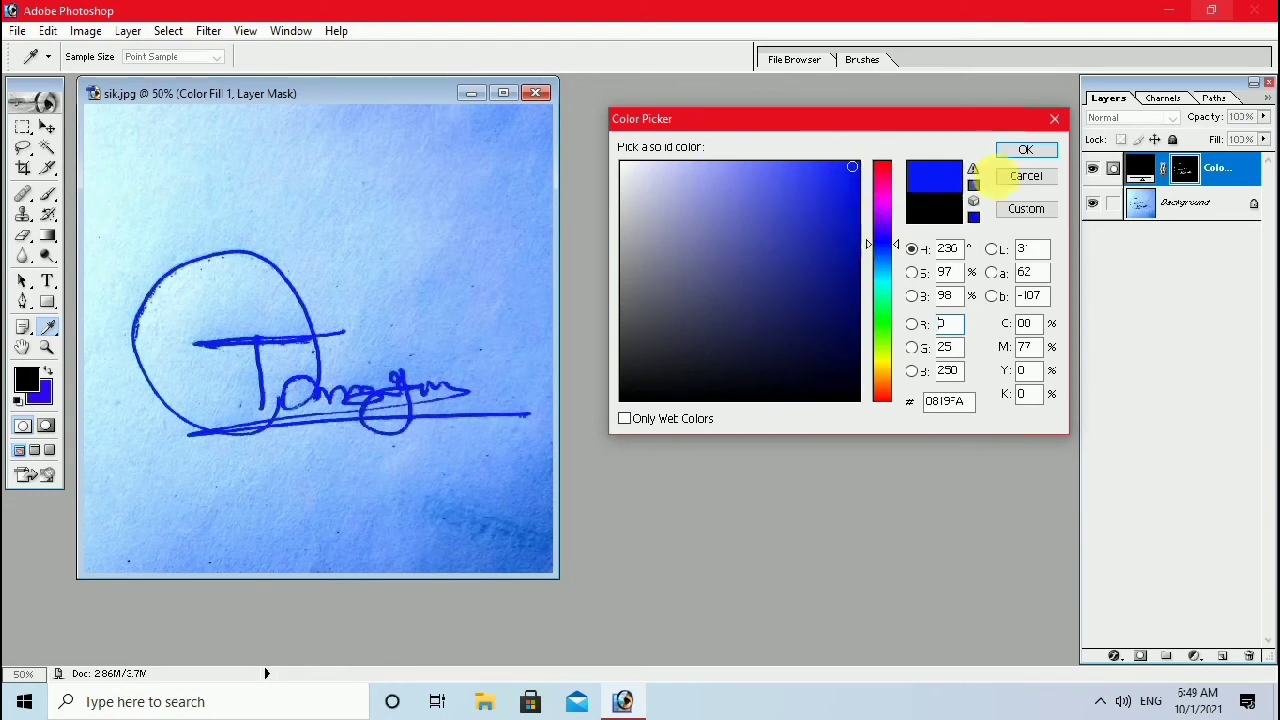
click(1027, 152)
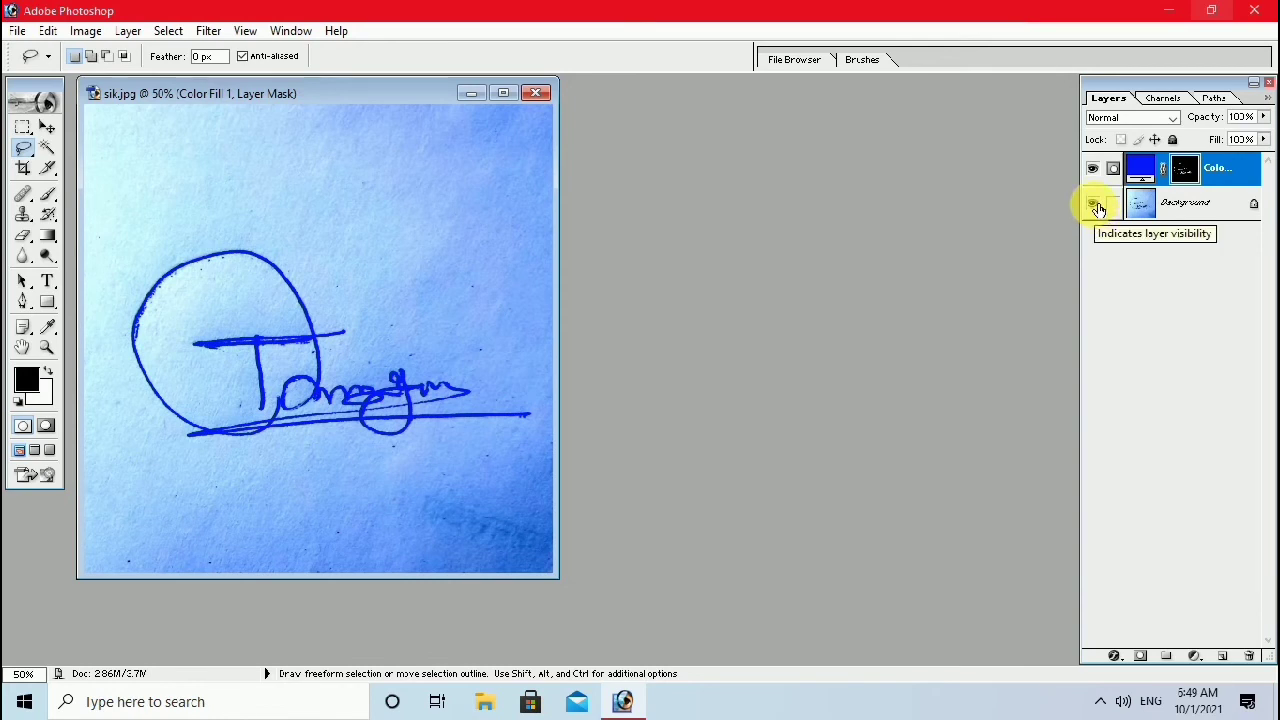
Step: Hide the Background layer so the signature sits on transparency, and maximize the document window
click(1097, 205)
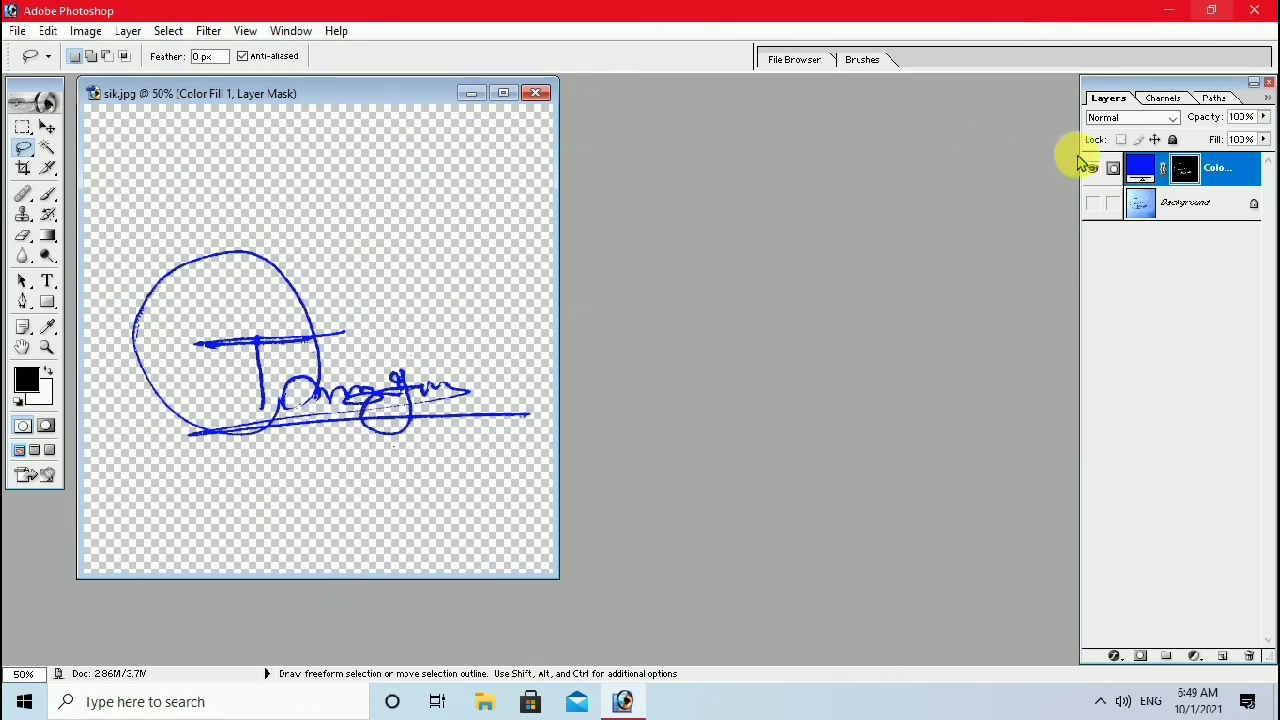
click(47, 127)
drag(286, 91, 649, 129)
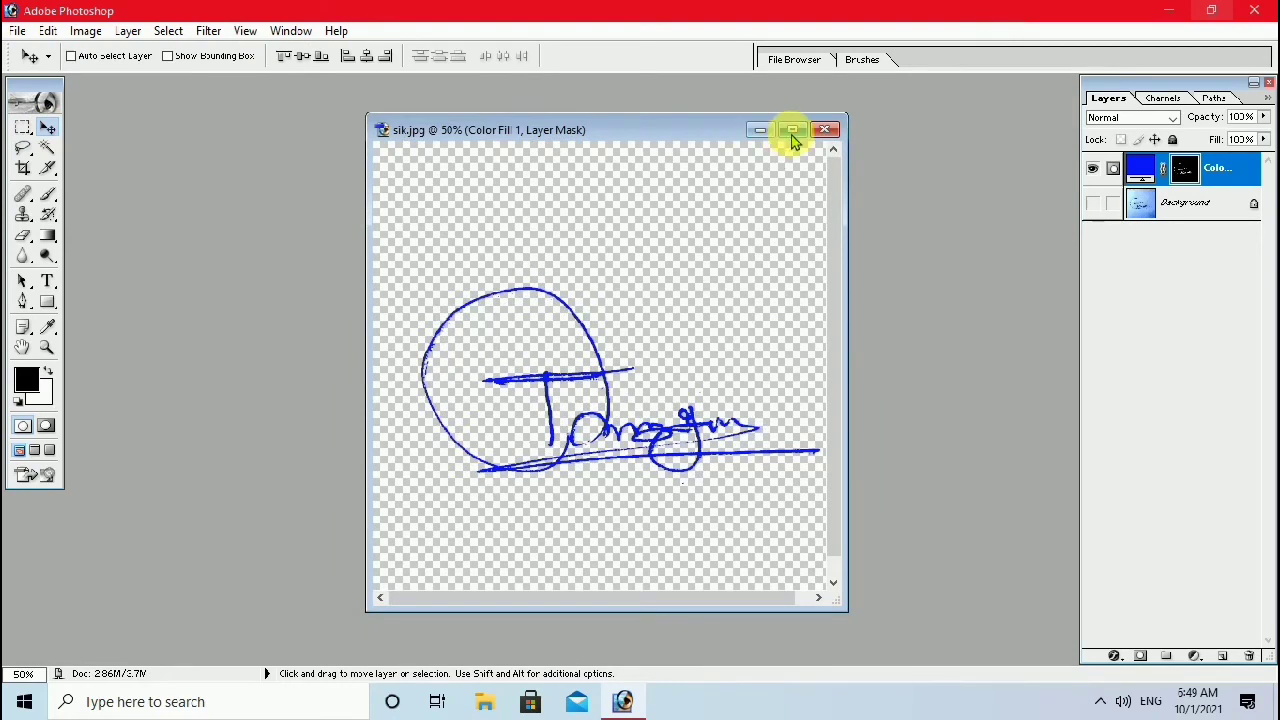
click(793, 126)
Step: Check the signature edges at several zoom levels and nudge it slightly up and left
key(ctrl+minus)
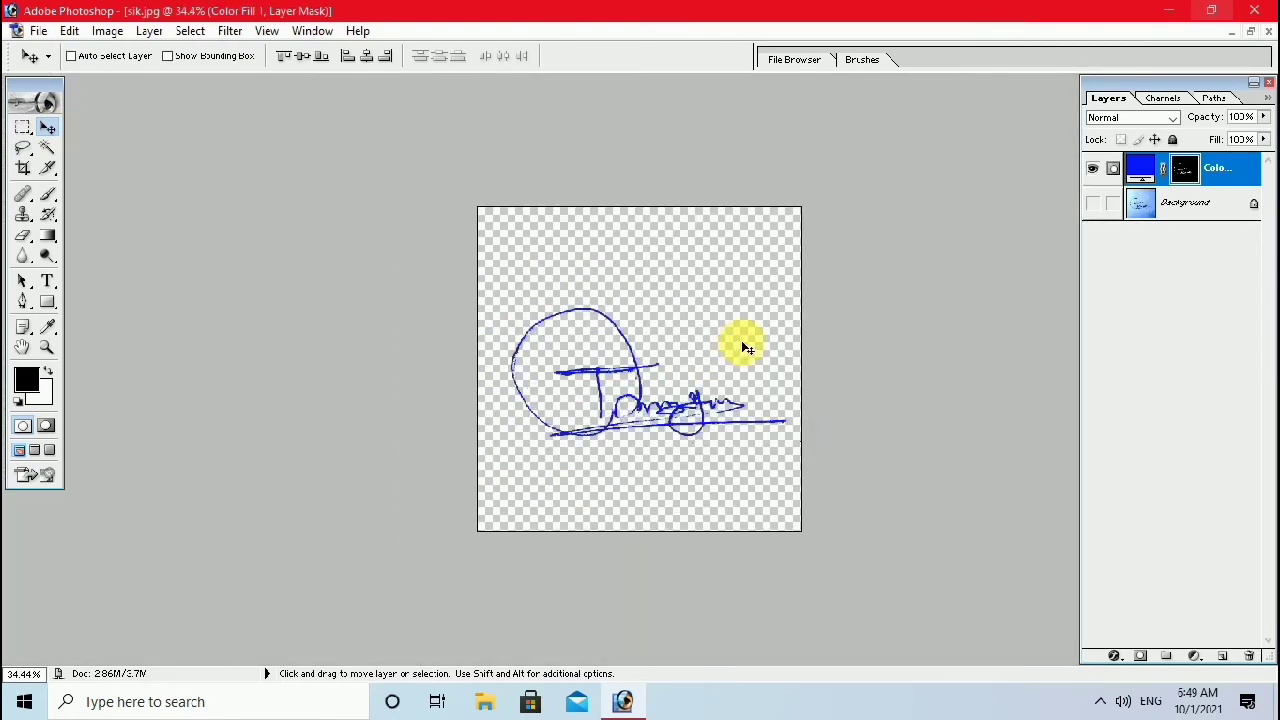
key(ctrl+0)
key(ctrl+plus)
key(ctrl+plus)
key(ctrl+plus)
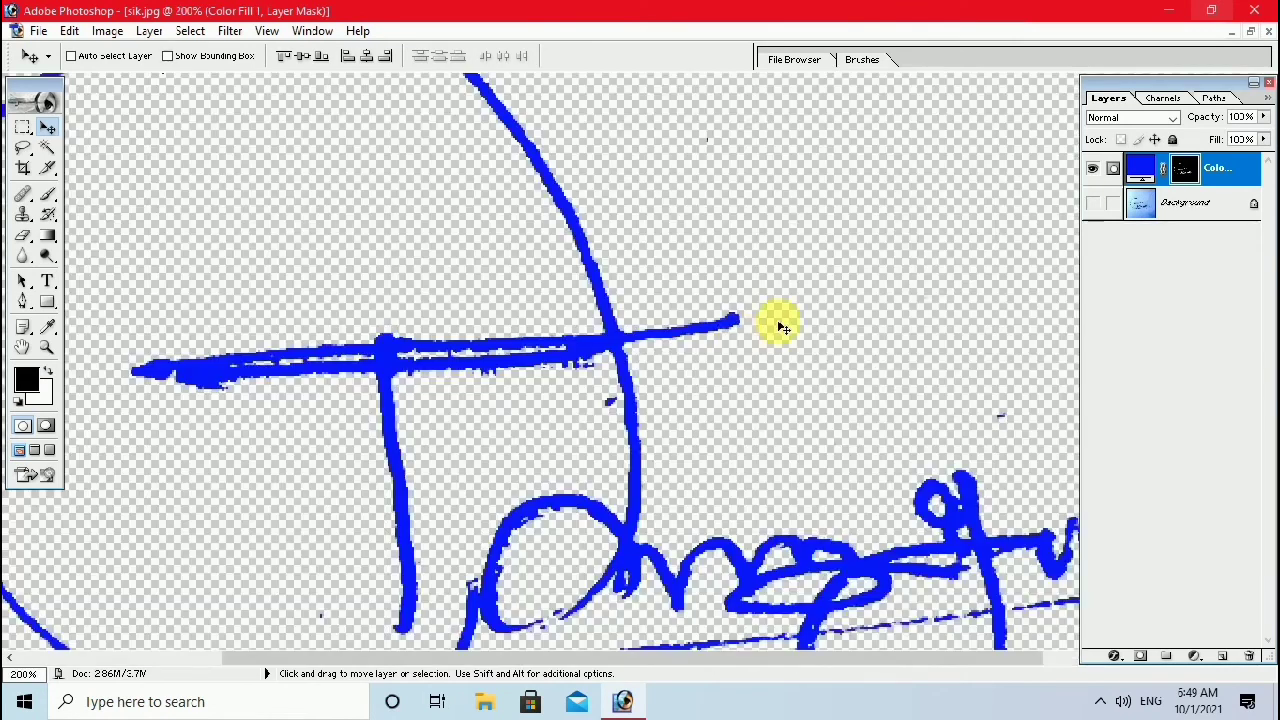
key(ctrl+minus)
key(ctrl+minus)
key(ctrl+minus)
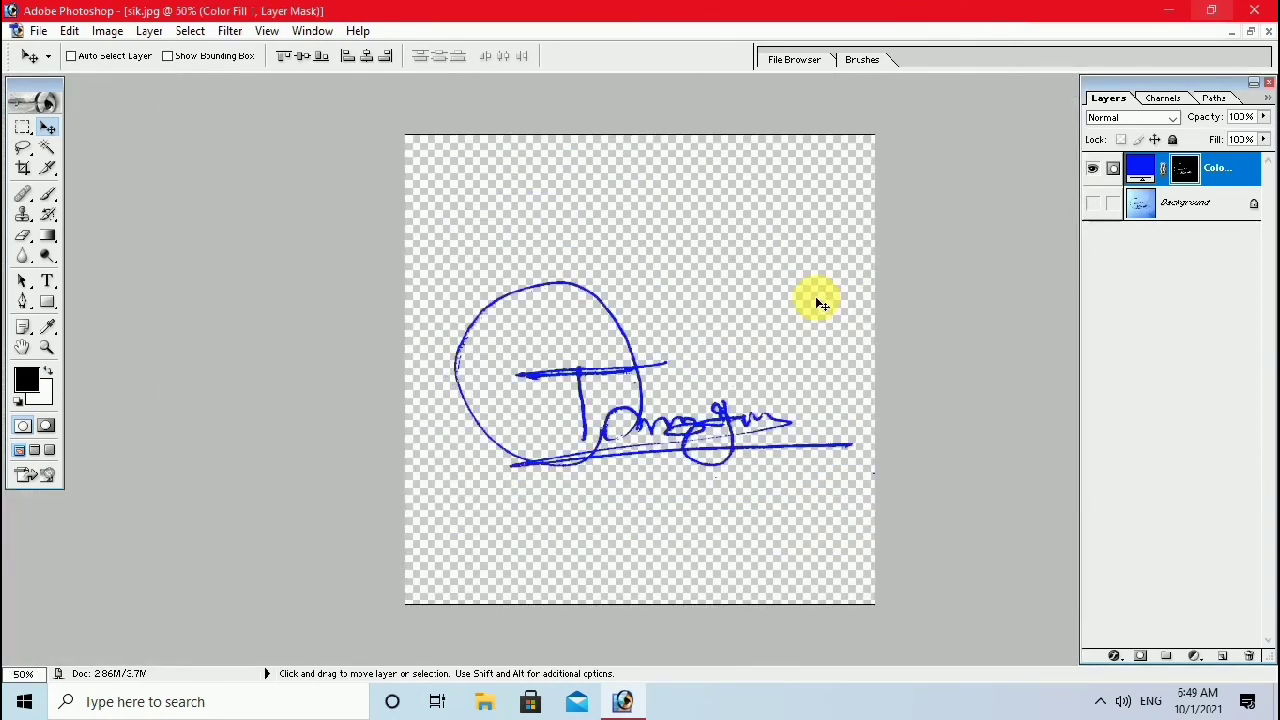
mouse_move(614, 420)
mouse_down()
mouse_move(650, 355)
mouse_move(588, 360)
mouse_move(749, 429)
mouse_move(689, 514)
mouse_move(560, 460)
mouse_move(814, 286)
mouse_move(814, 406)
mouse_move(614, 429)
mouse_move(611, 392)
mouse_move(612, 407)
mouse_up()
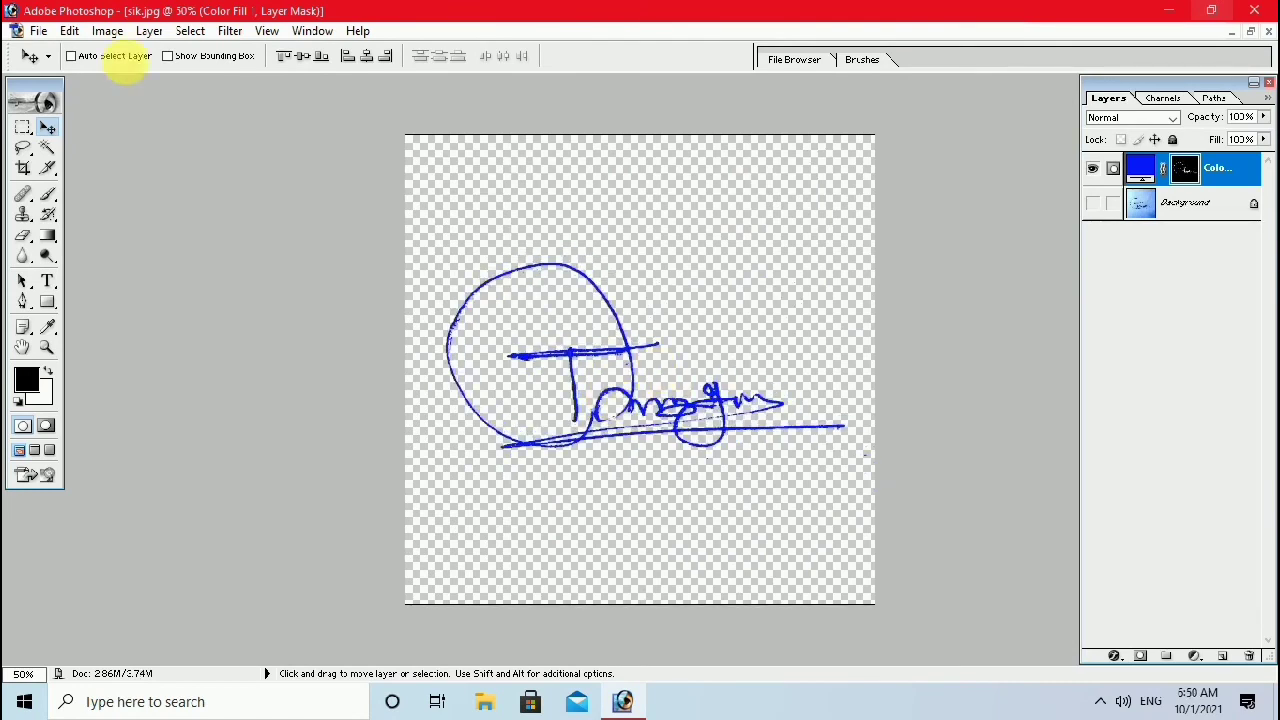
Step: Save the image as a PNG on the Desktop with default PNG options
click(38, 30)
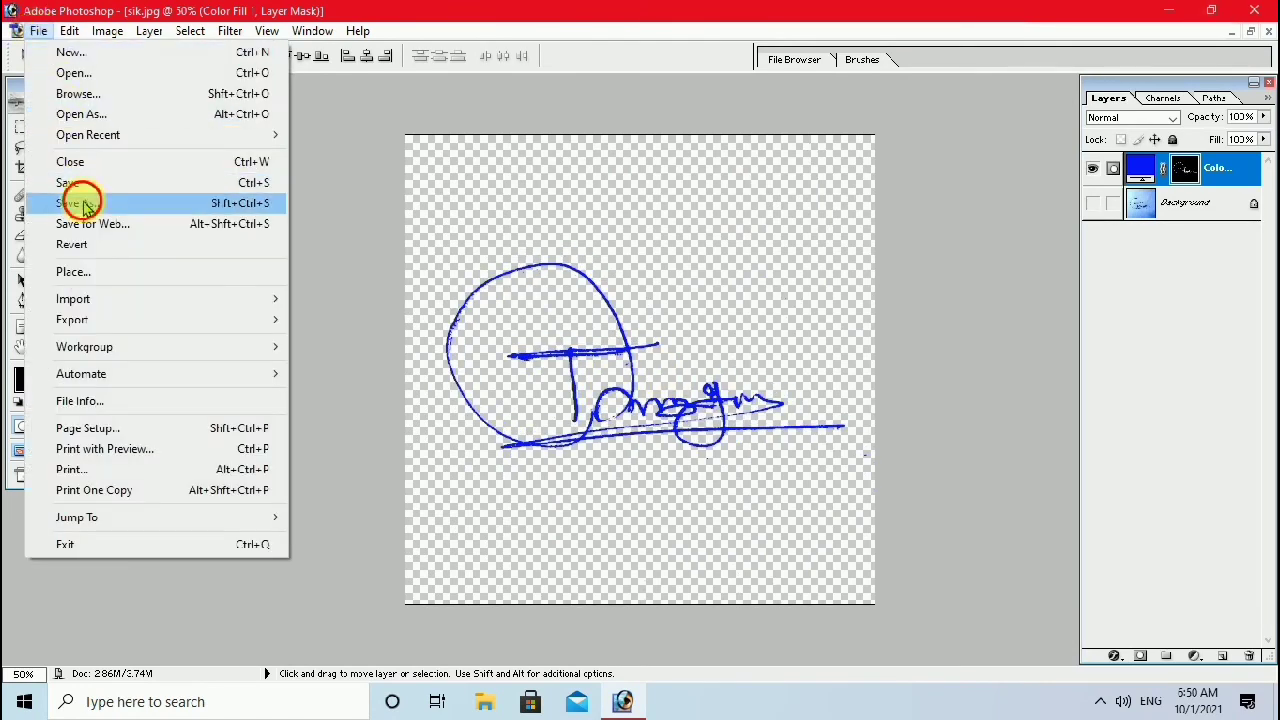
click(80, 203)
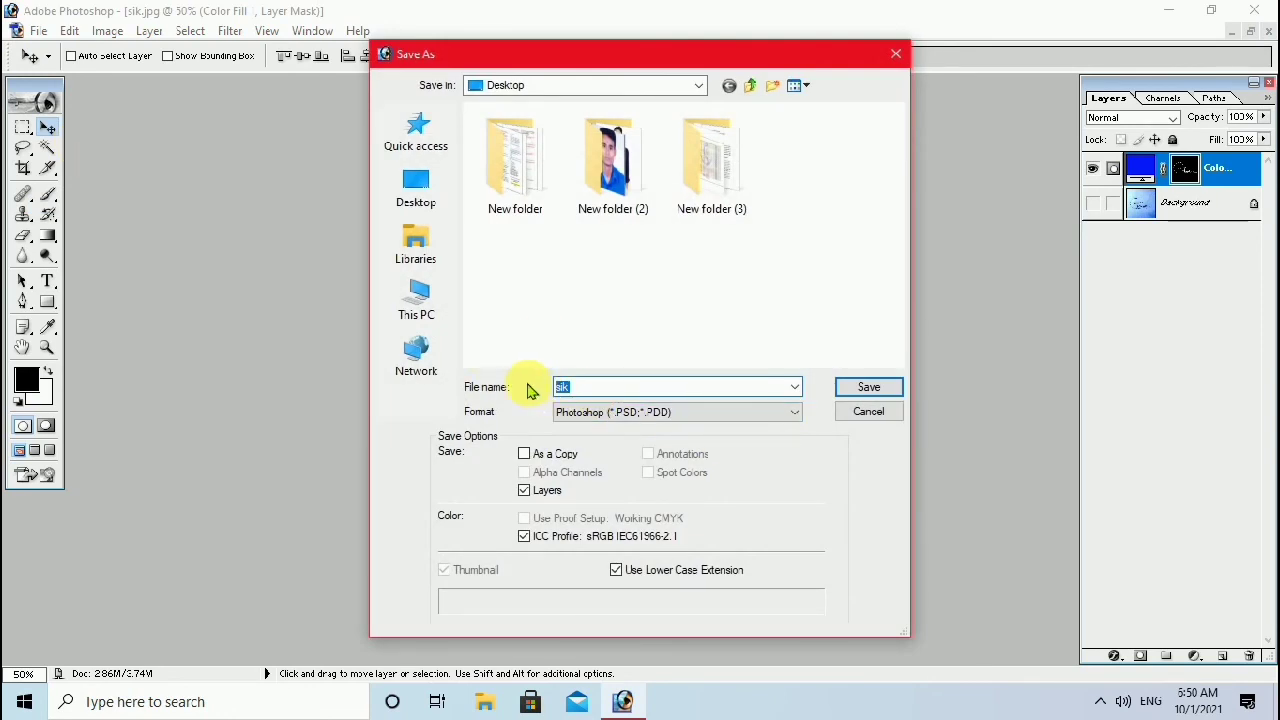
text(yyyyyyy)
click(656, 413)
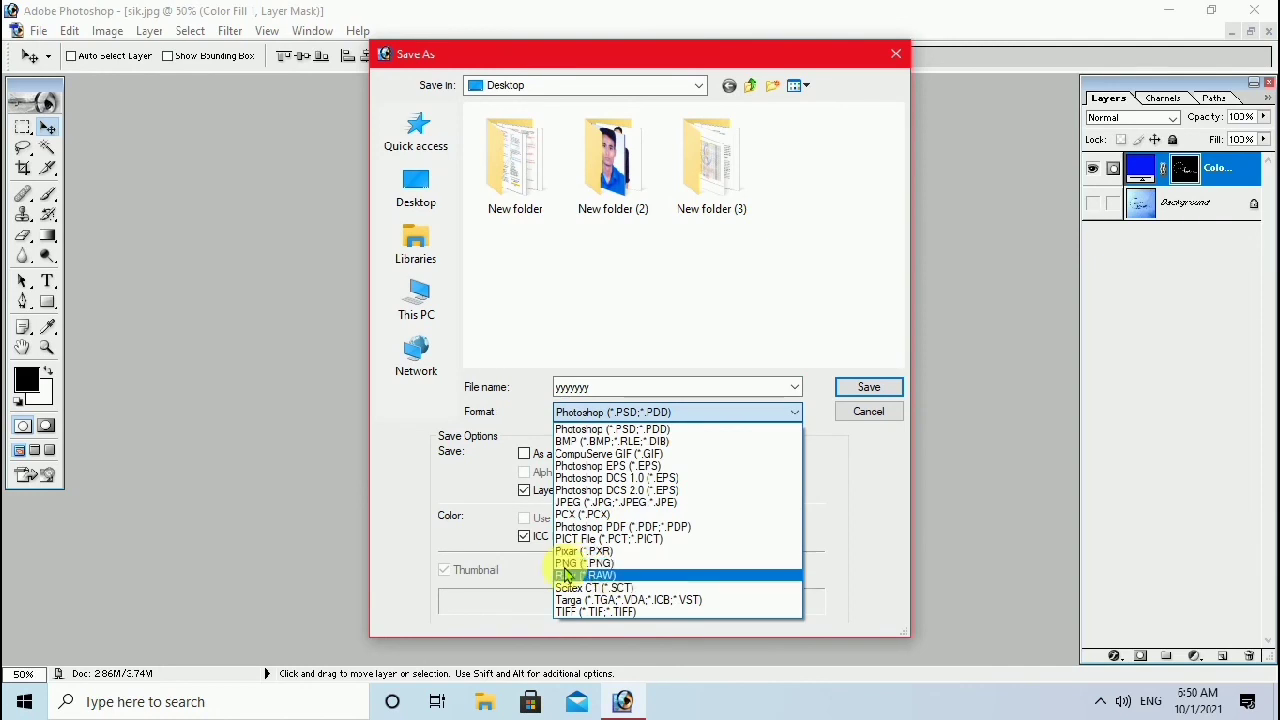
click(580, 564)
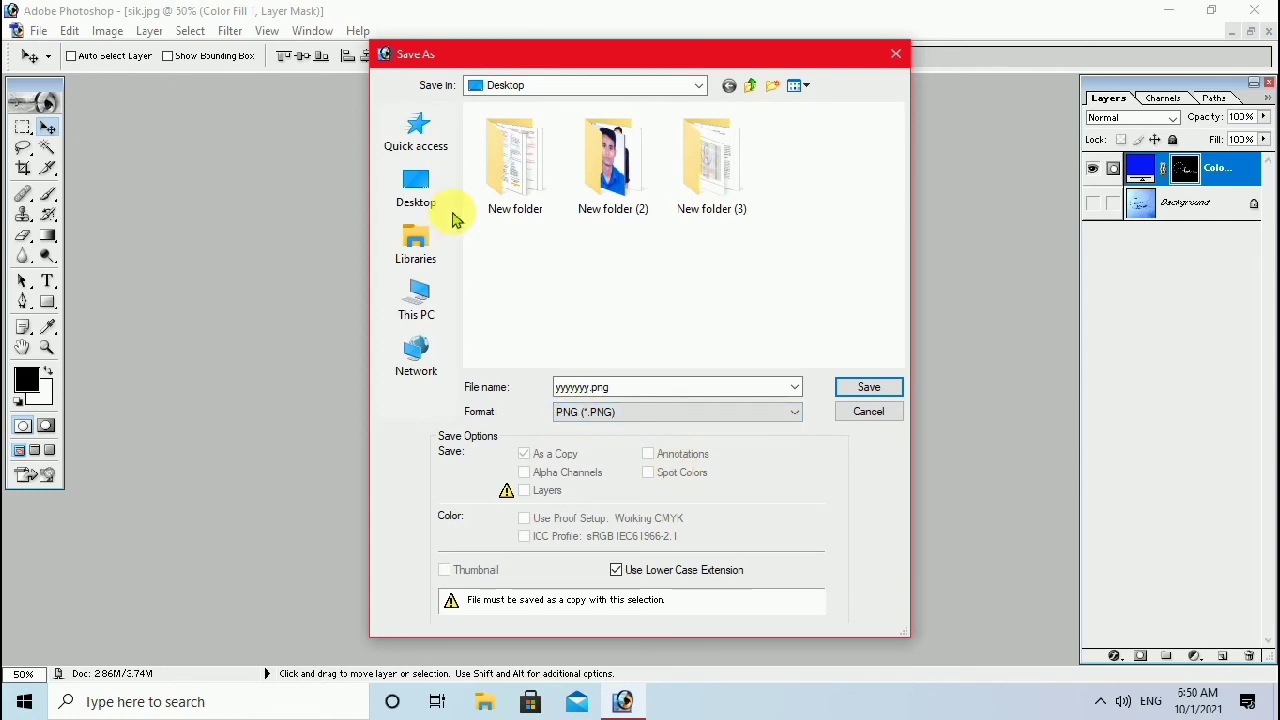
click(413, 190)
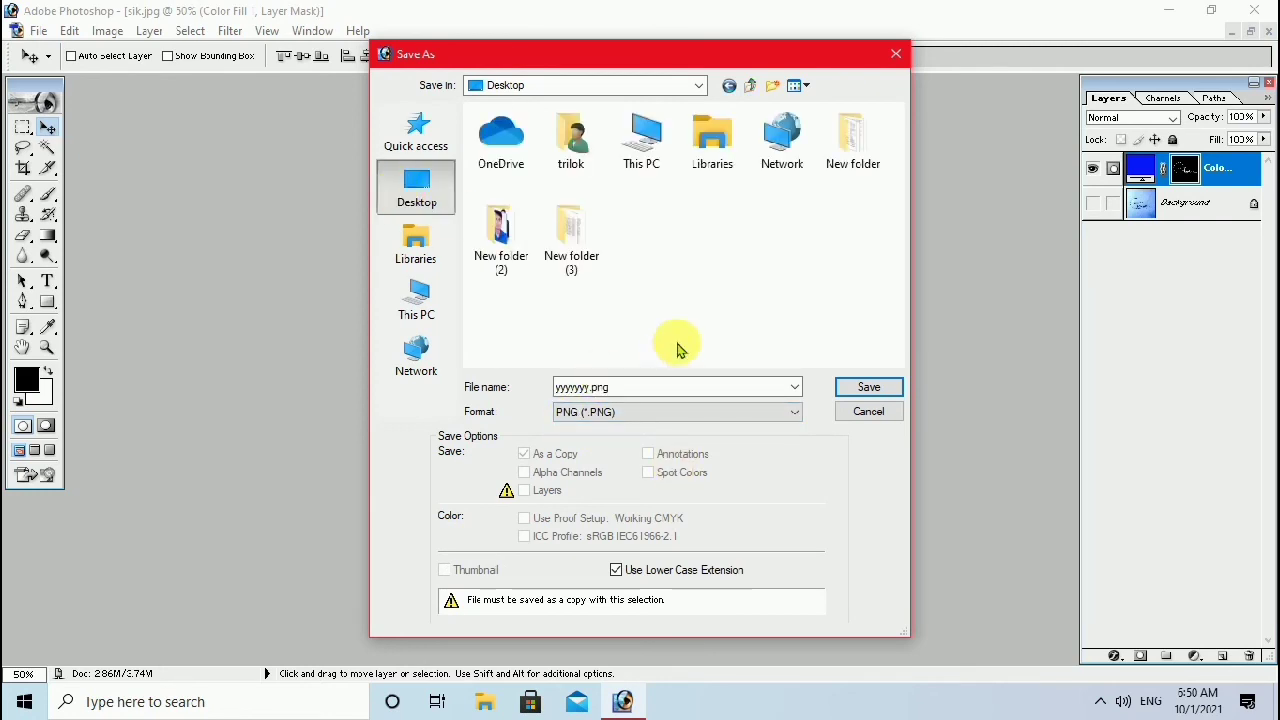
click(868, 390)
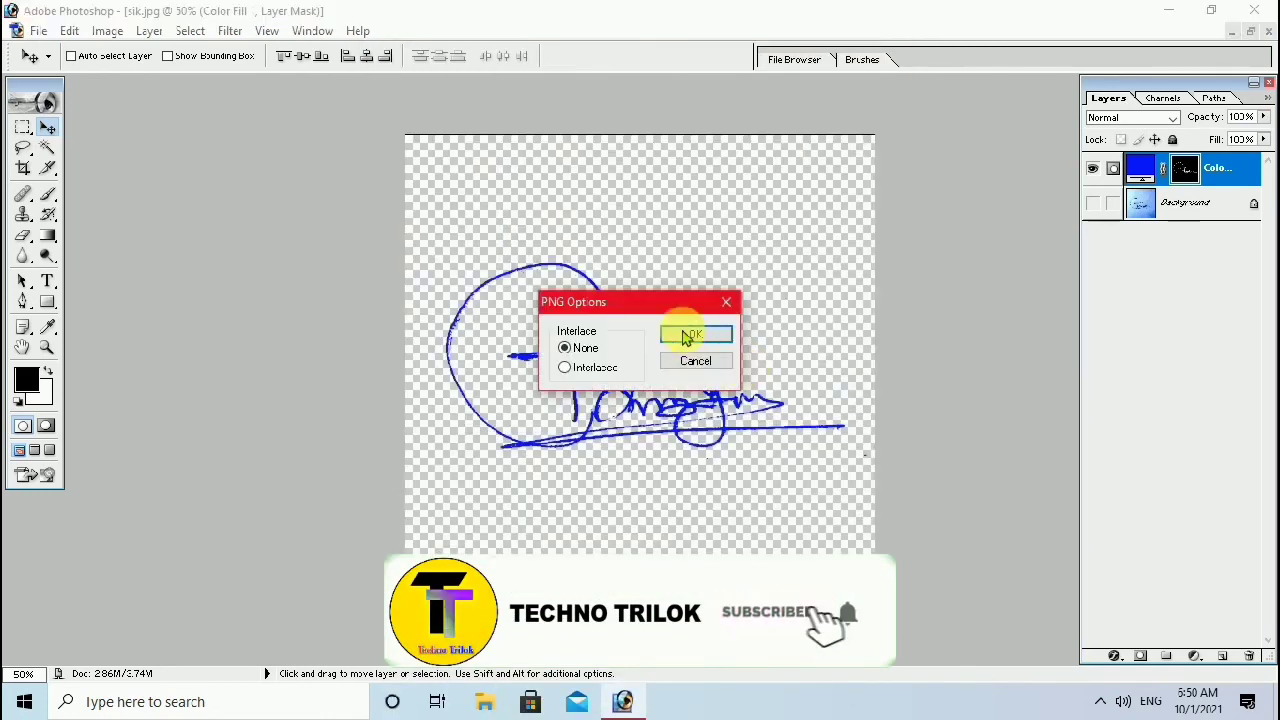
click(706, 338)
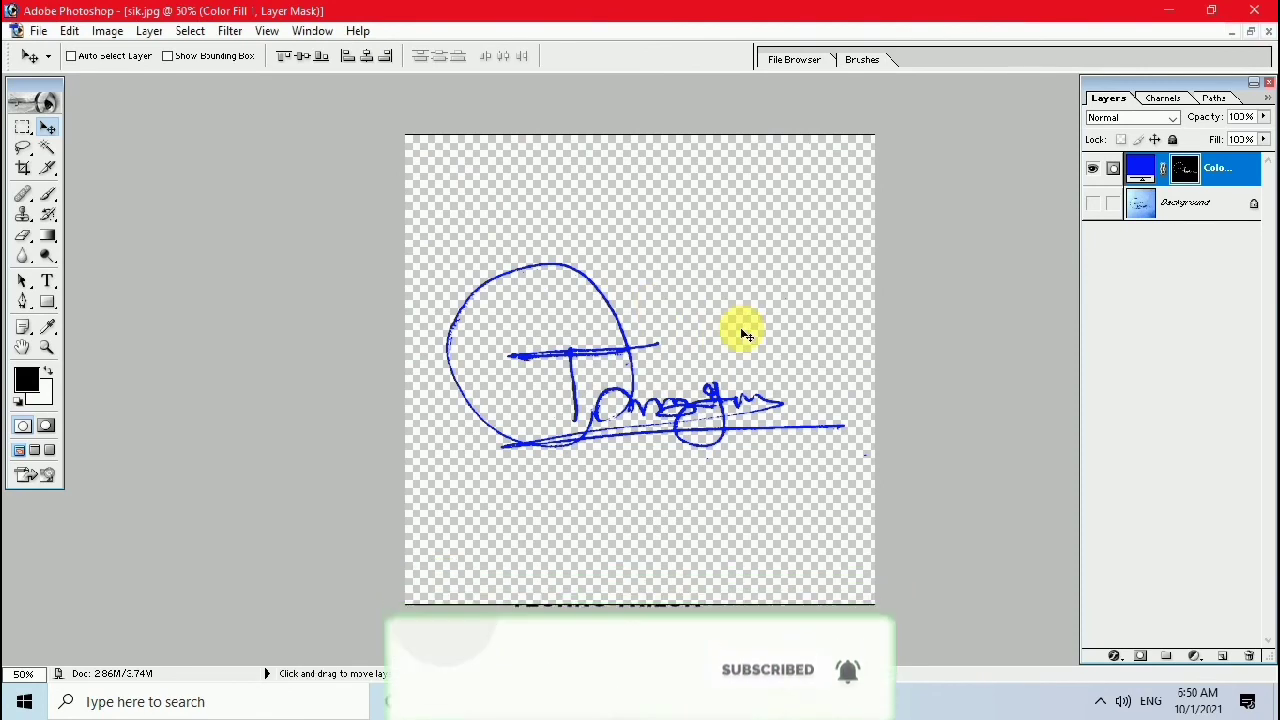
click(1167, 11)
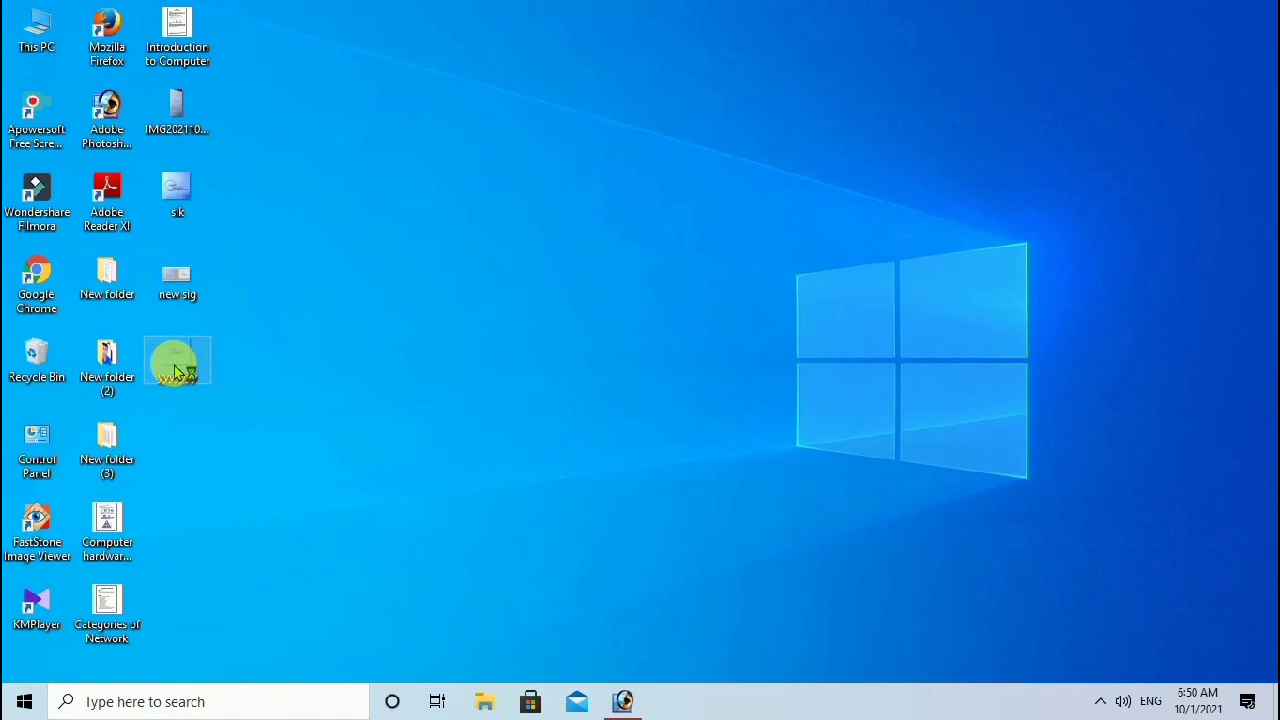
double_click(175, 372)
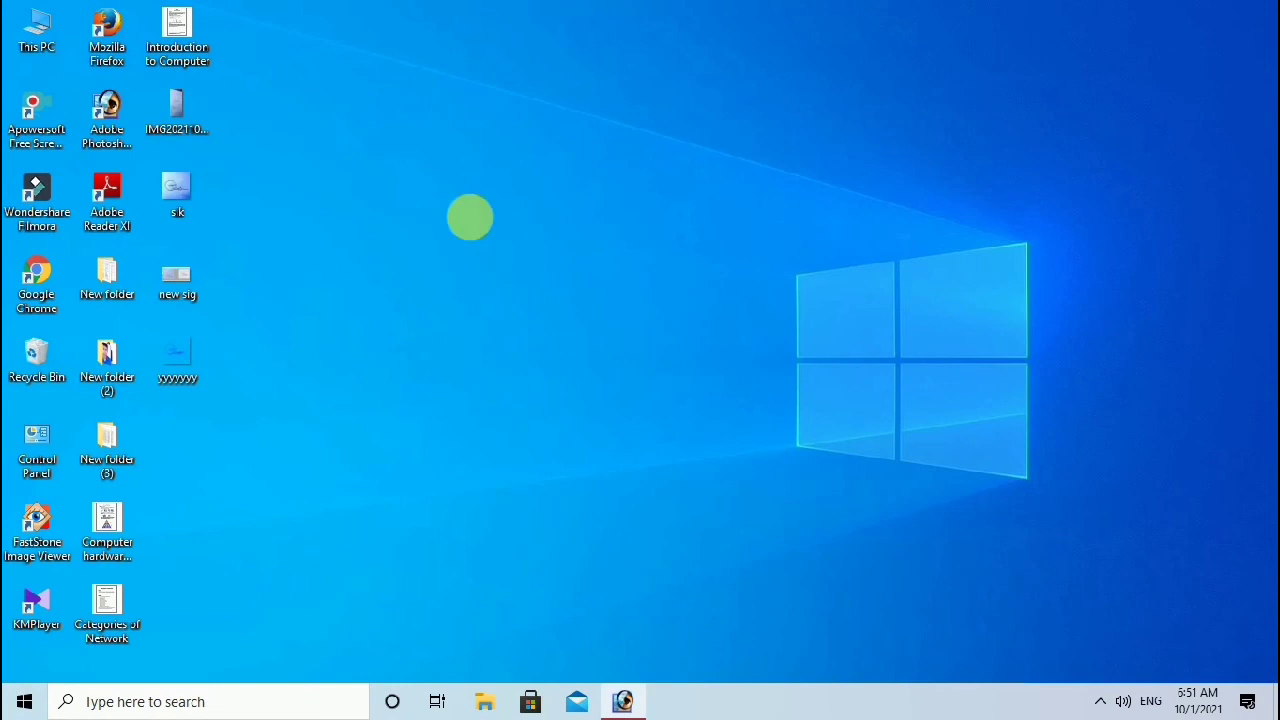
click(622, 701)
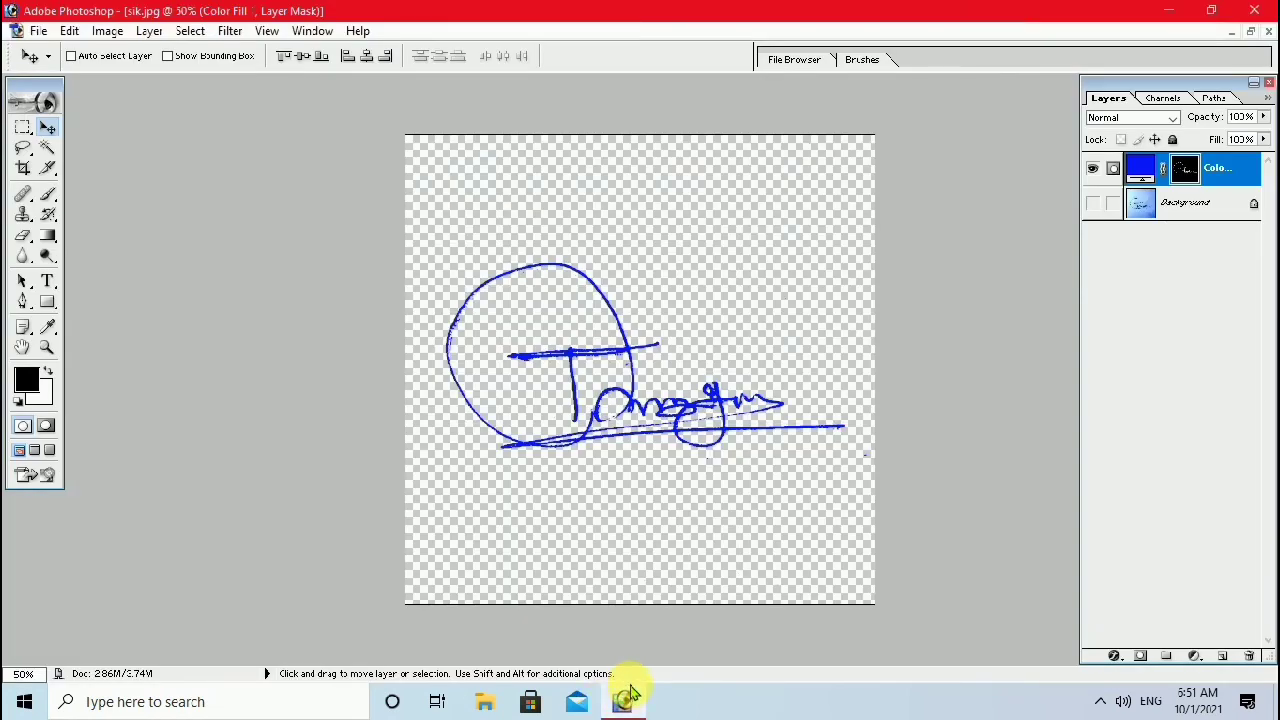
Step: Drag the blue signature slightly further up and left with the Move tool
mouse_move(643, 400)
mouse_down()
mouse_move(588, 300)
mouse_move(600, 428)
mouse_move(691, 428)
mouse_move(630, 428)
mouse_up()
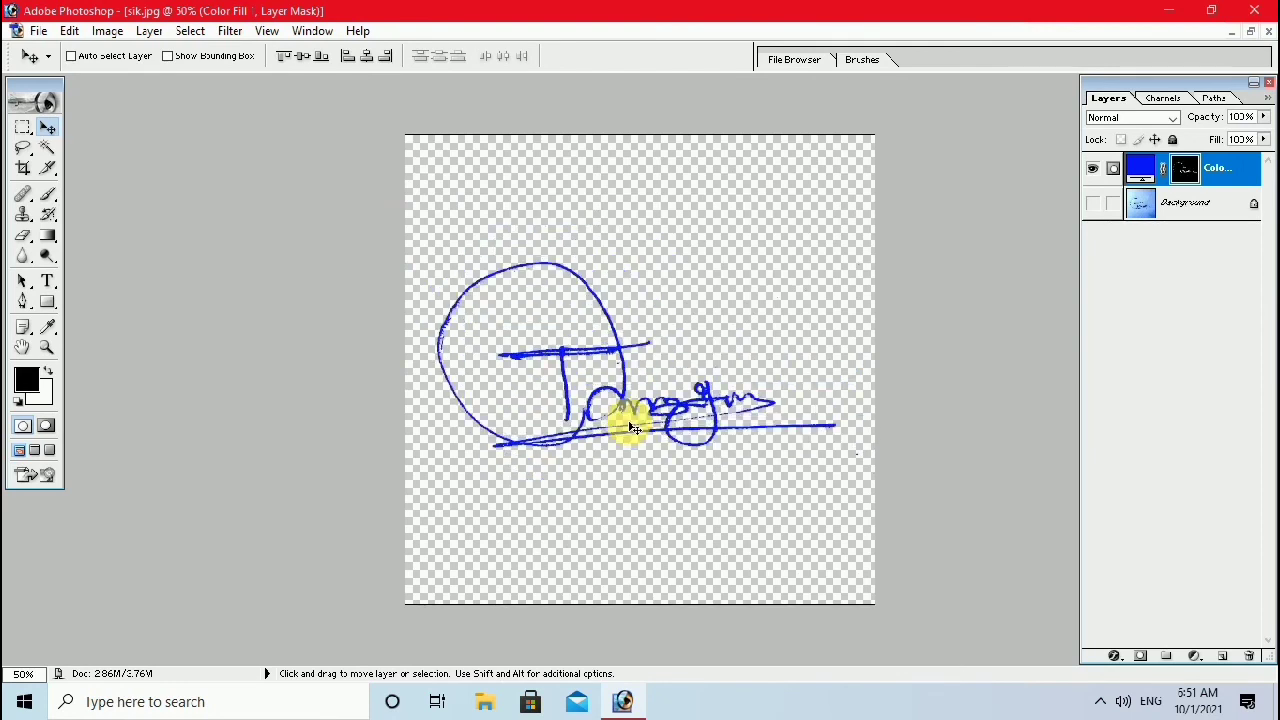